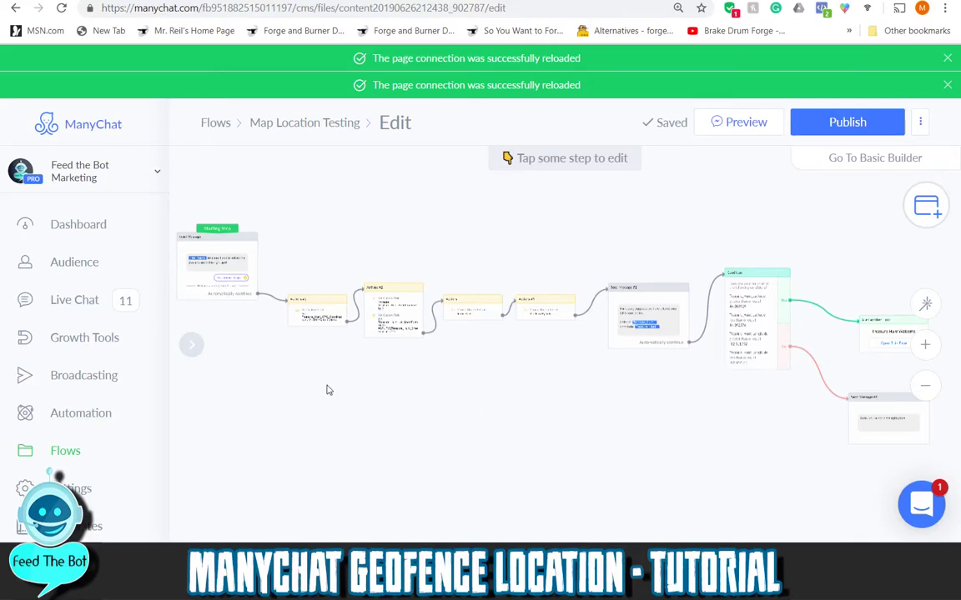
# Examine the Map Location Testing flow around its starting message and the action steps that follow.
pyautogui.scroll(5, 328, 390)
pyautogui.moveTo(352, 377); pyautogui.dragTo(572, 475)
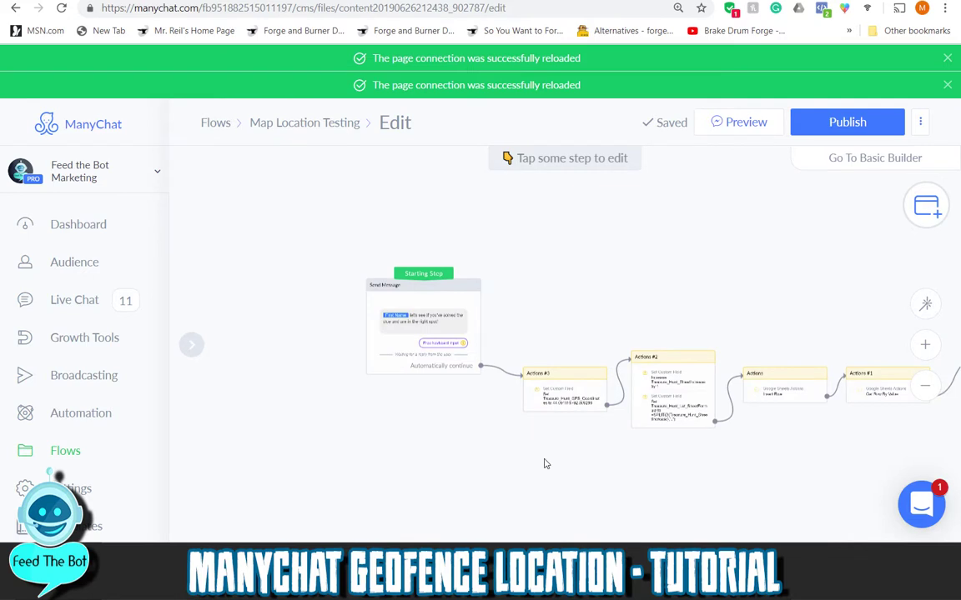
pyautogui.scroll(2, 451, 412)
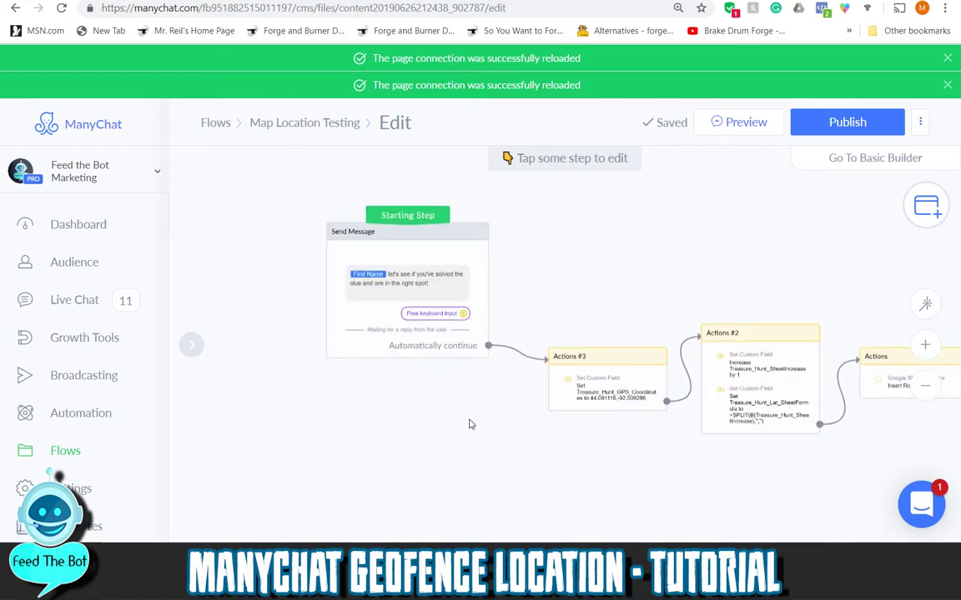
pyautogui.moveTo(458, 424); pyautogui.dragTo(407, 390)
pyautogui.scroll(-3, 402, 388)
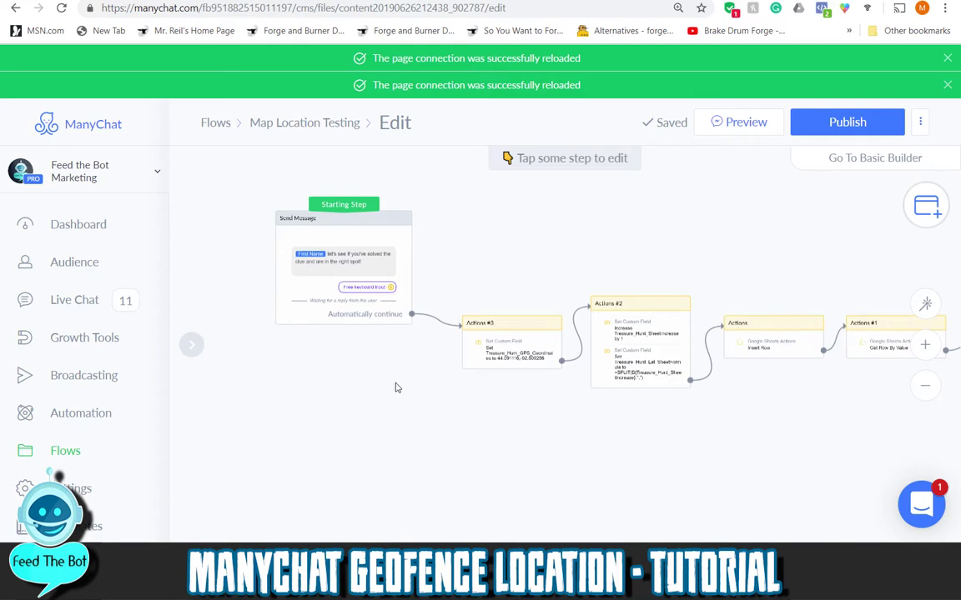
pyautogui.scroll(-2, 415, 378)
pyautogui.scroll(3, 414, 375)
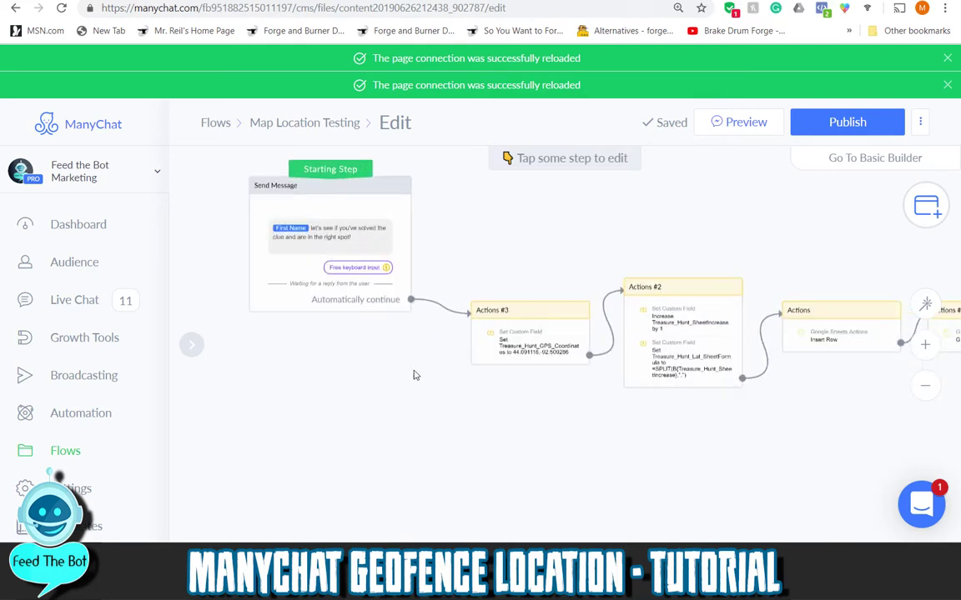
# Preview the Map Location Testing flow in Messenger and send the current location to the bot.
pyautogui.click(725, 126)
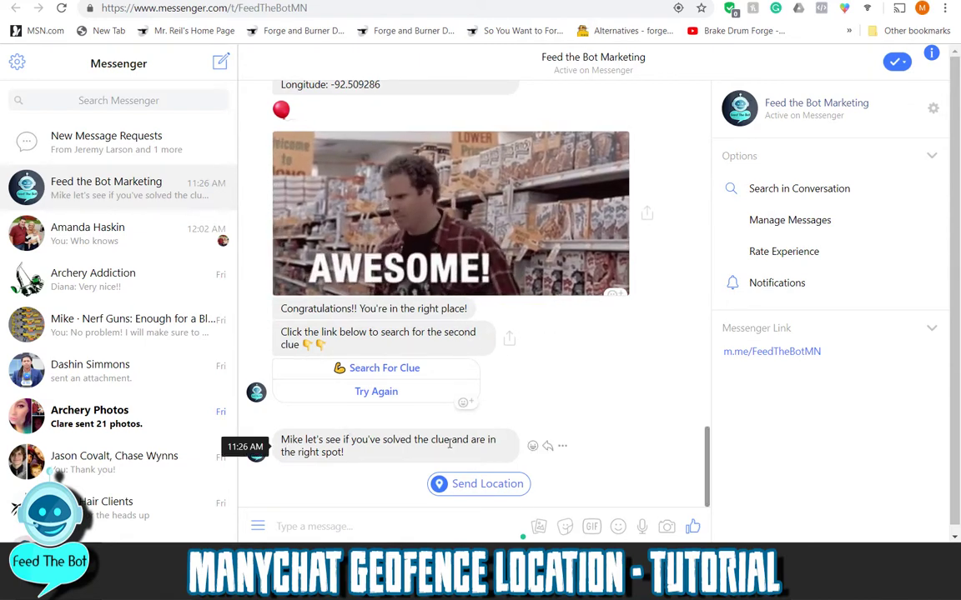
pyautogui.click(466, 485)
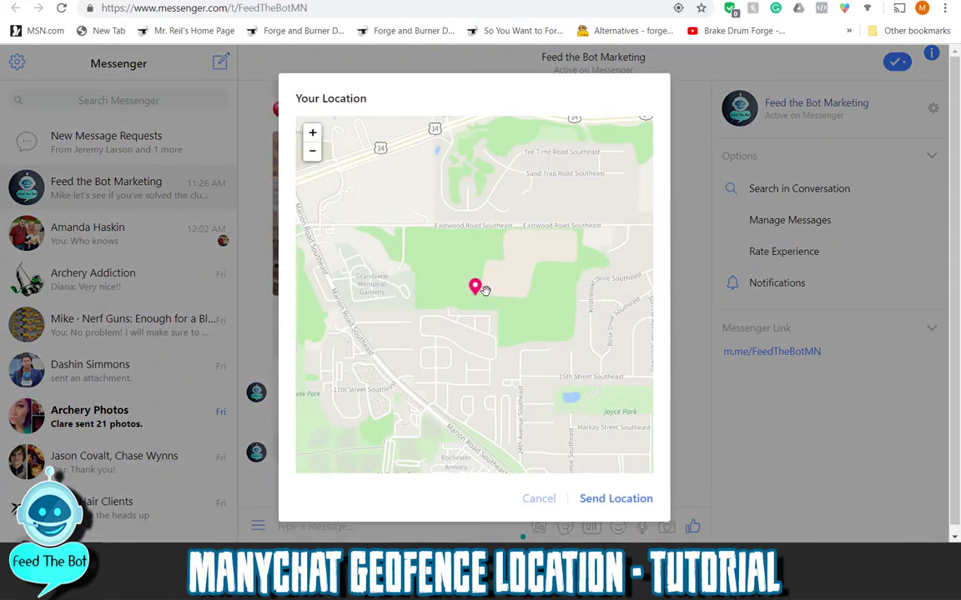
pyautogui.click(619, 498)
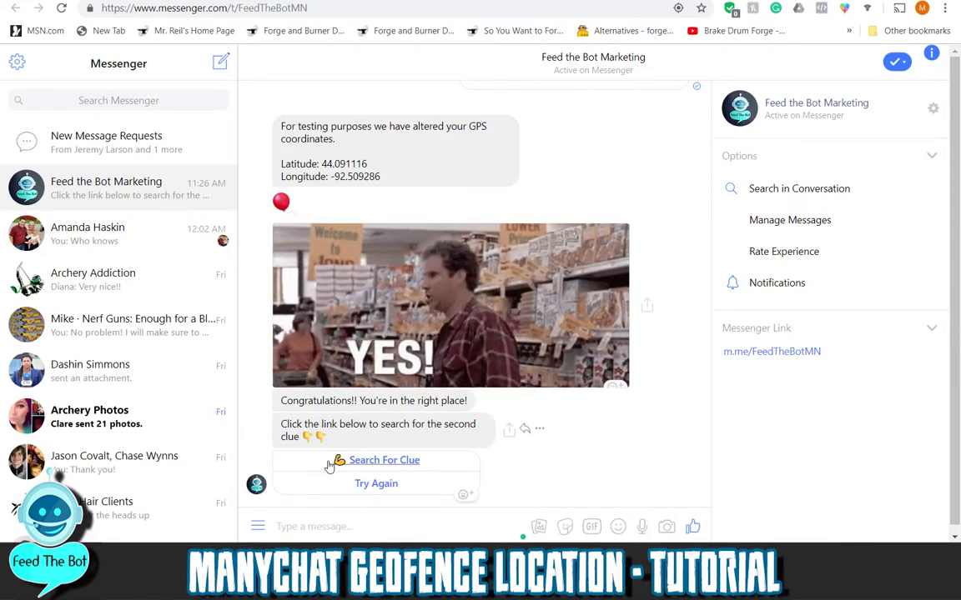
# Highlight the altered latitude and longitude in the bot's reply.
pyautogui.moveTo(296, 127); pyautogui.dragTo(490, 128)
pyautogui.click(359, 158)
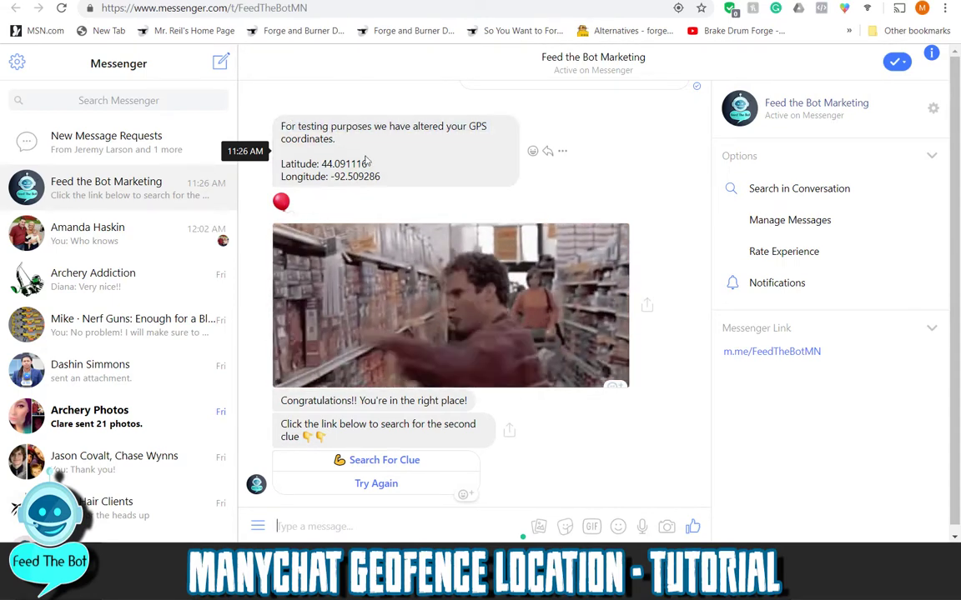
pyautogui.moveTo(390, 178); pyautogui.dragTo(281, 153)
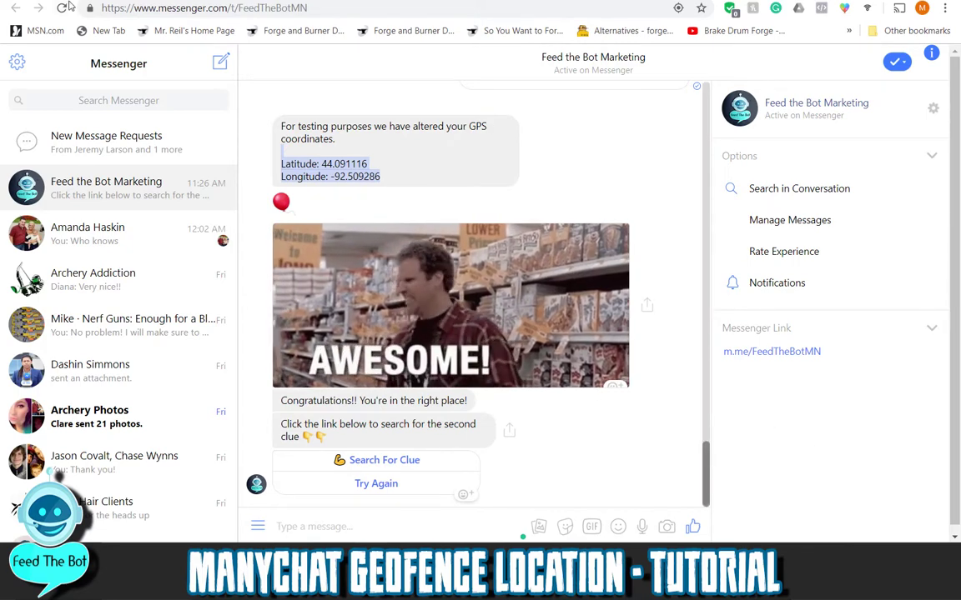
# Switch back to ManyChat and open the user input settings of the starting message's free keyboard input.
pyautogui.hotkey('ctrl', 'Tab')
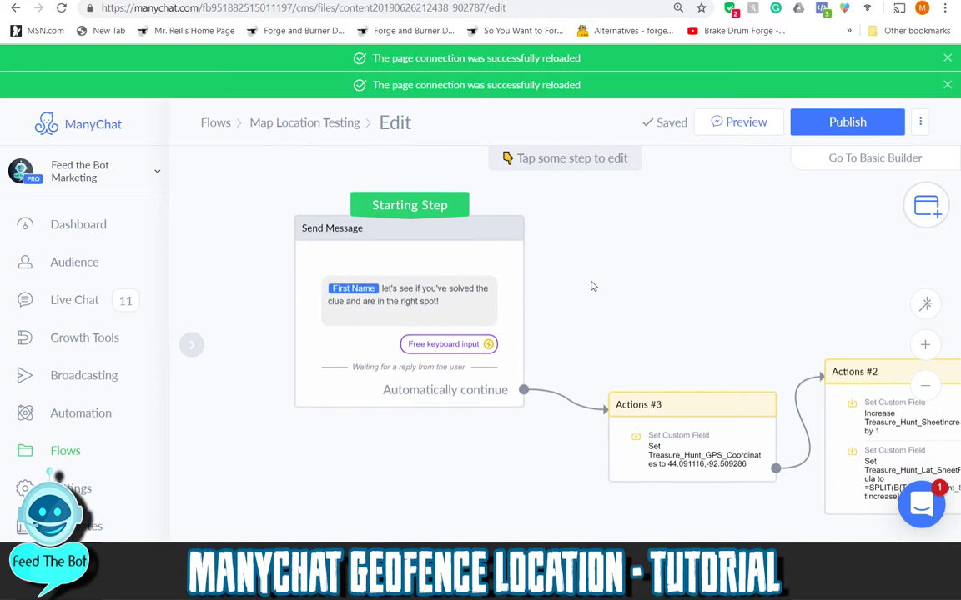
pyautogui.scroll(3, 589, 278)
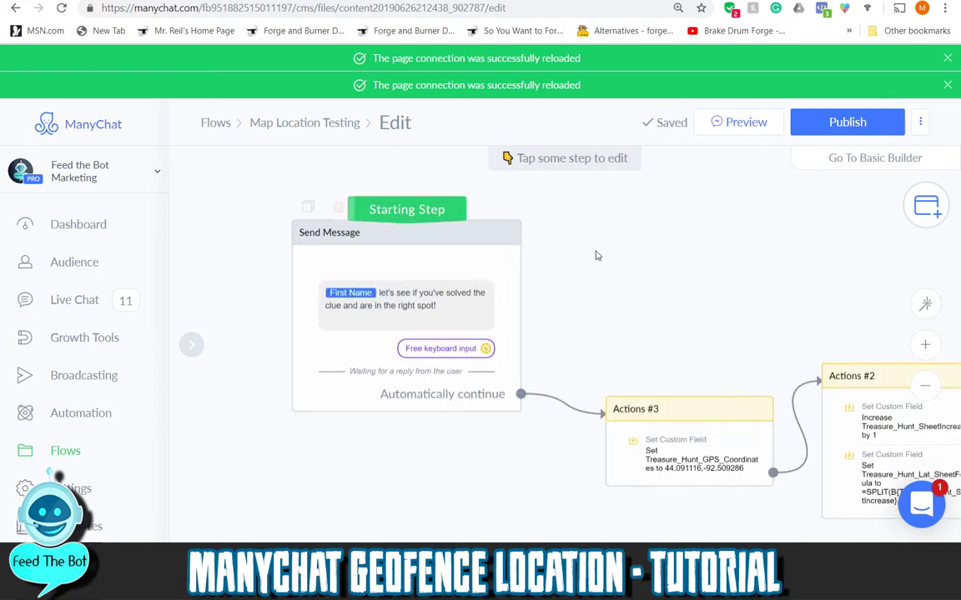
pyautogui.hscroll(2, 600, 259)
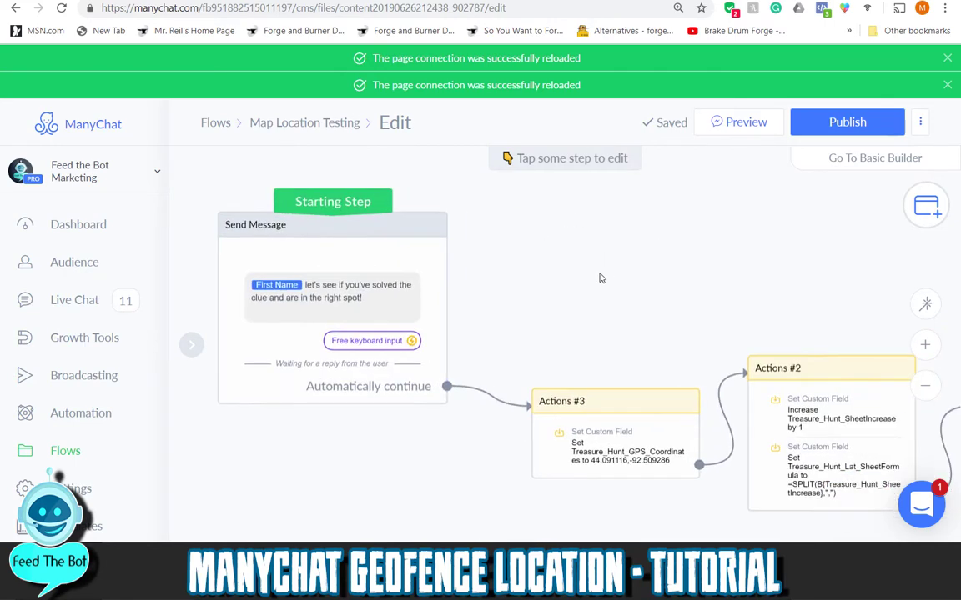
pyautogui.click(408, 290)
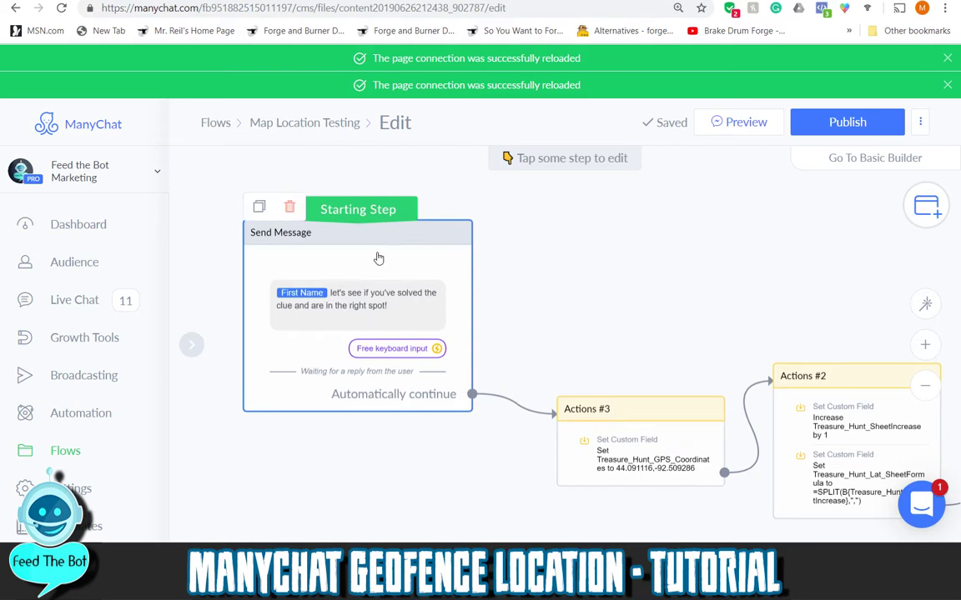
pyautogui.click(378, 258)
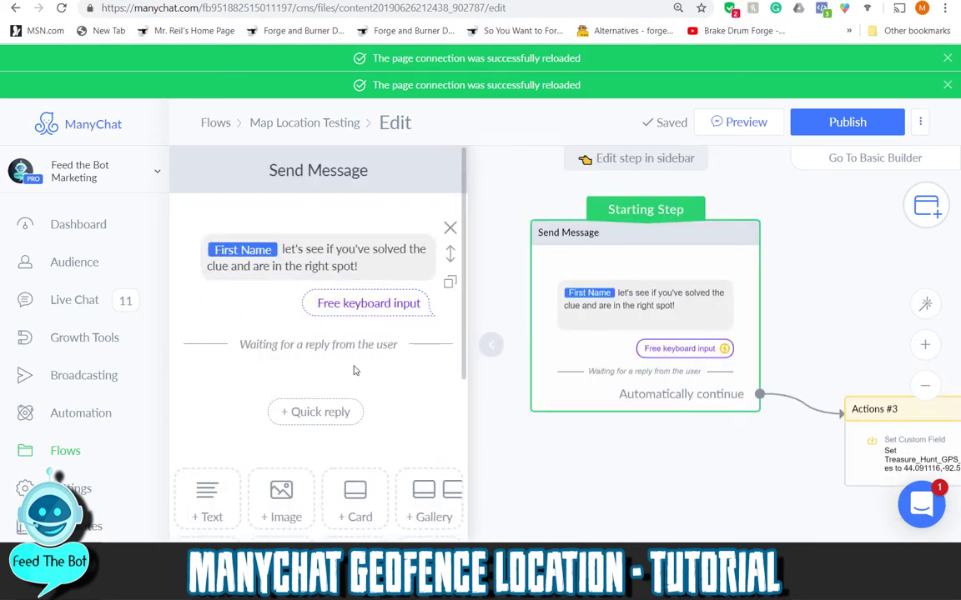
pyautogui.scroll(-2, 377, 382)
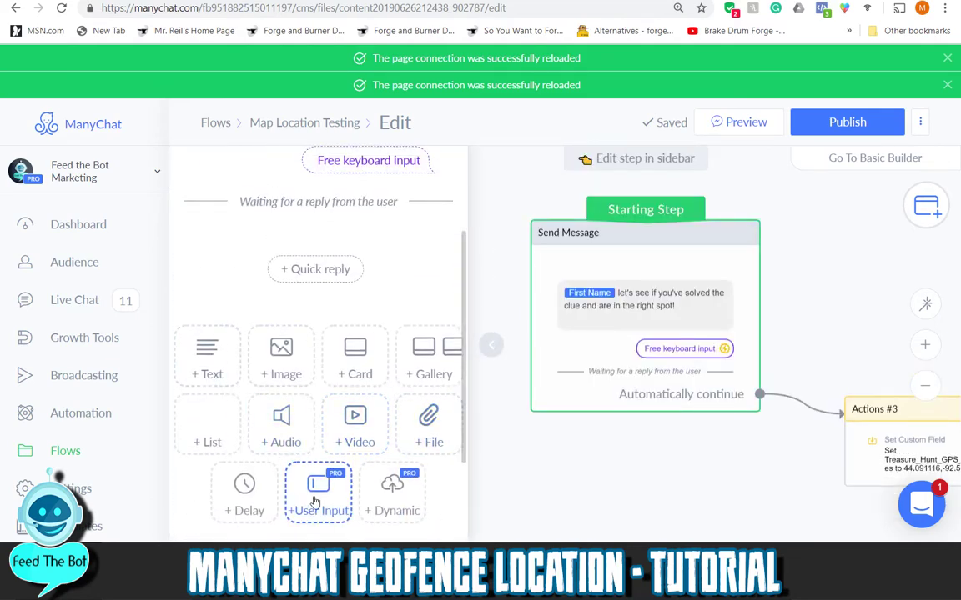
pyautogui.scroll(2, 396, 273)
pyautogui.click(385, 305)
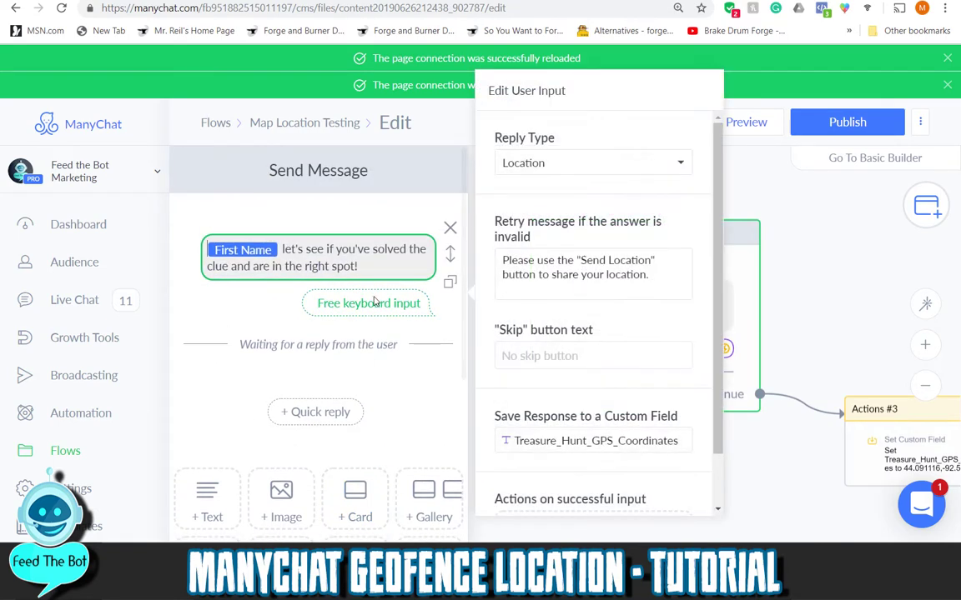
# Choose Location as the reply type, review the remaining user input settings and close them.
pyautogui.click(623, 167)
pyautogui.click(575, 315)
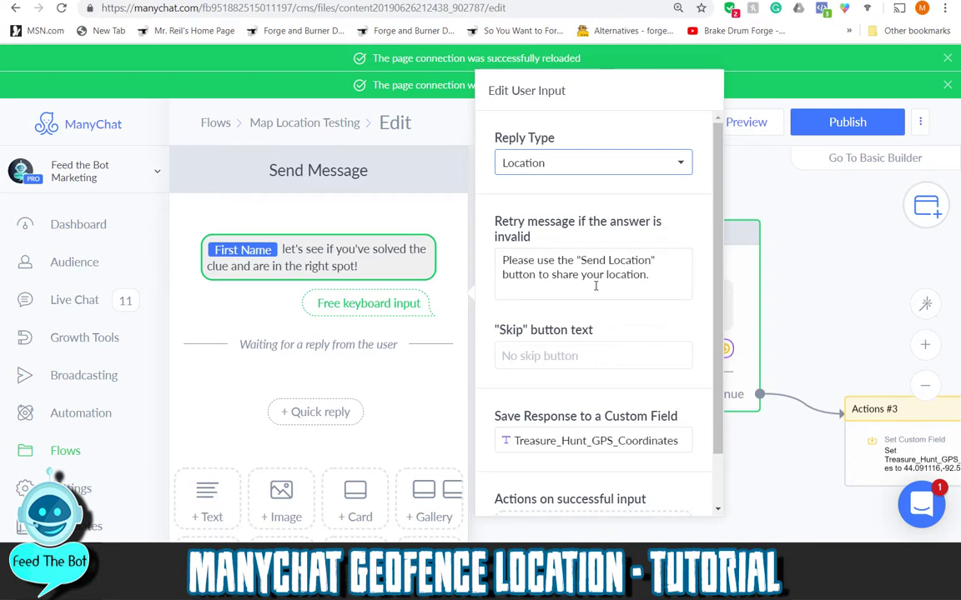
pyautogui.scroll(-1, 584, 261)
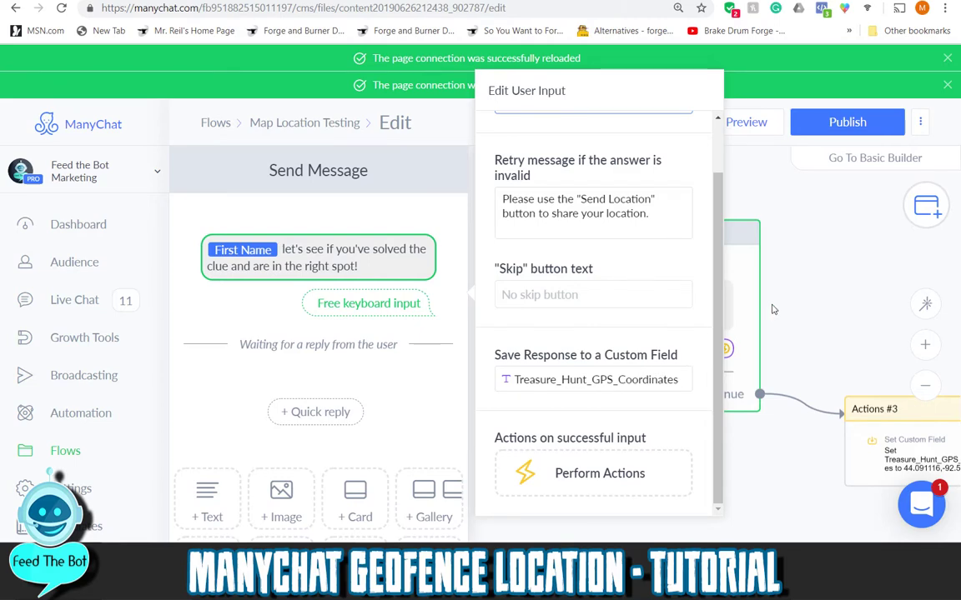
pyautogui.click(826, 282)
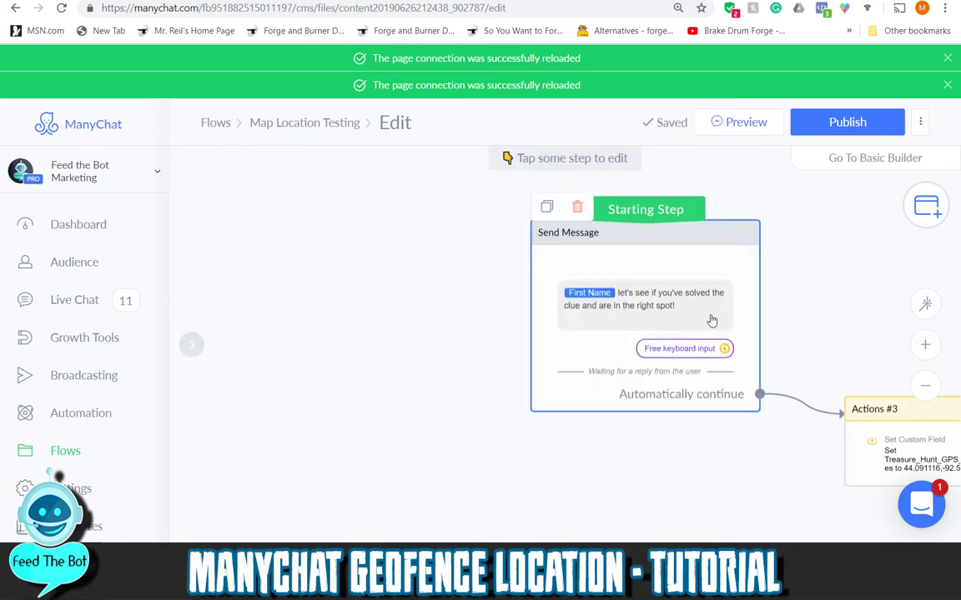
# Rename the Actions #3 step, which sets the Treasure_Hunt_GPS_Coordinates field, to "Override GPS".
pyautogui.moveTo(724, 455); pyautogui.dragTo(447, 392)
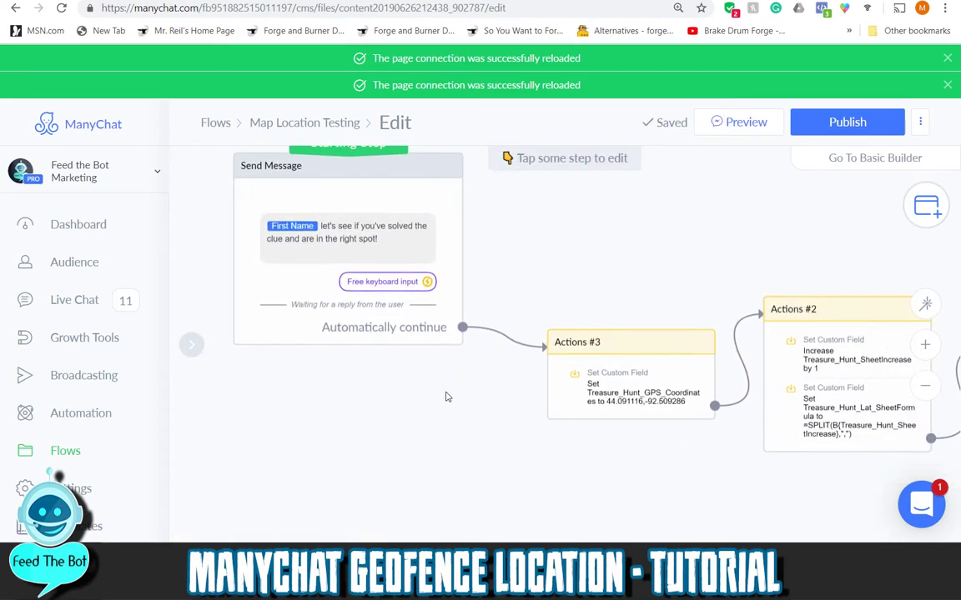
pyautogui.scroll(2, 444, 397)
pyautogui.moveTo(534, 421); pyautogui.dragTo(455, 399)
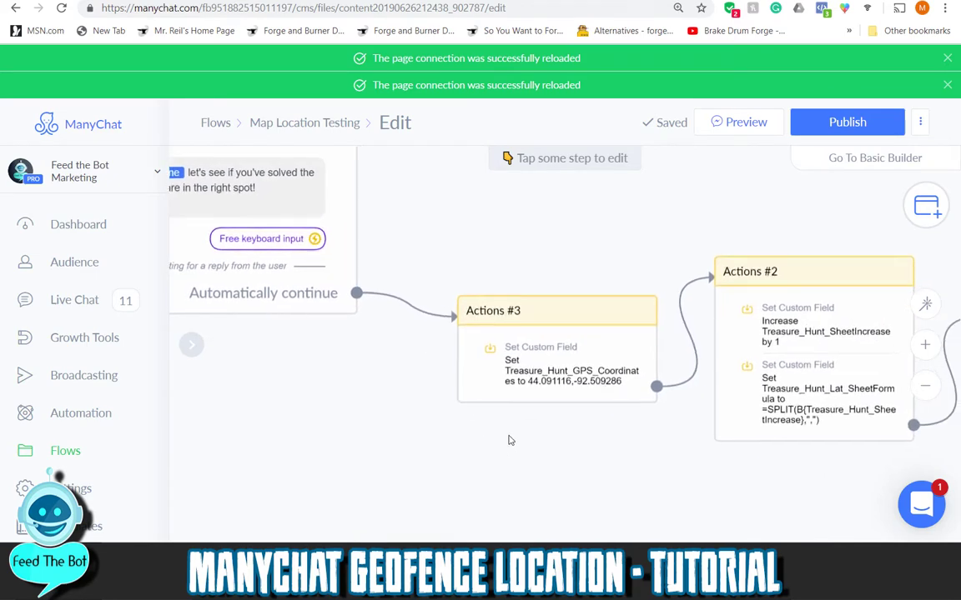
pyautogui.scroll(2, 534, 430)
pyautogui.moveTo(573, 417); pyautogui.dragTo(533, 421)
pyautogui.scroll(-1, 532, 420)
pyautogui.click(527, 380)
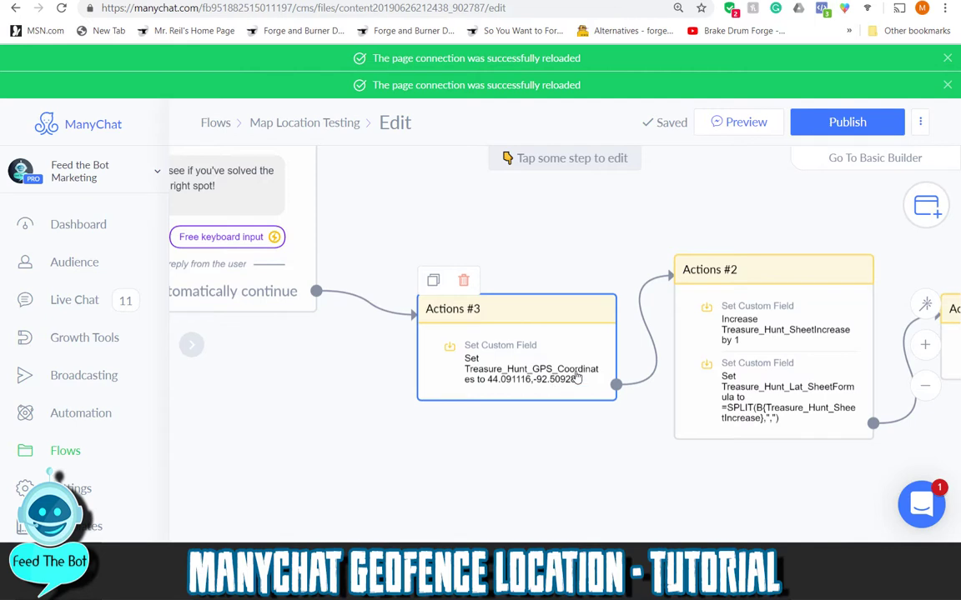
pyautogui.click(494, 314)
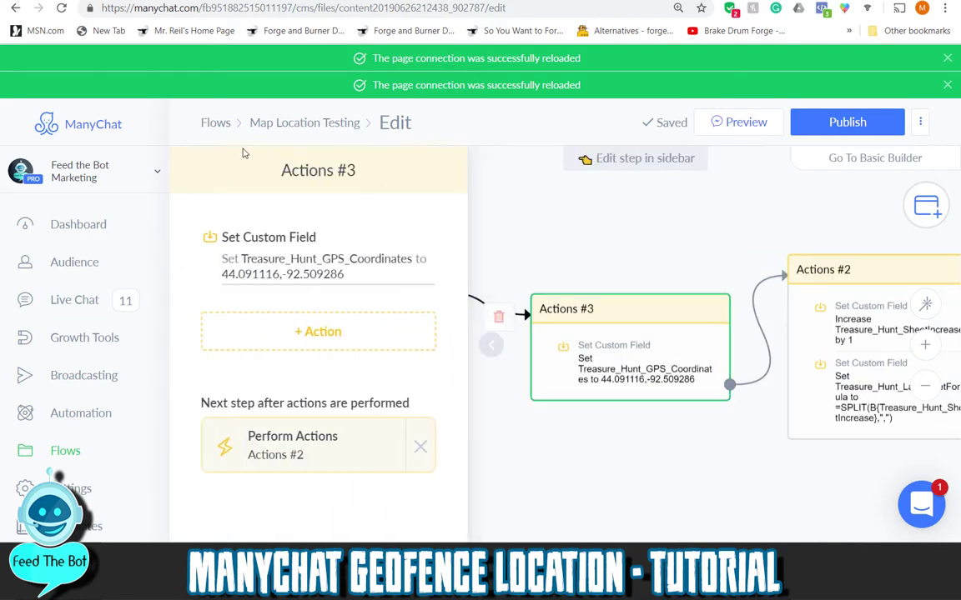
pyautogui.click(342, 169)
pyautogui.write('Override GPS')
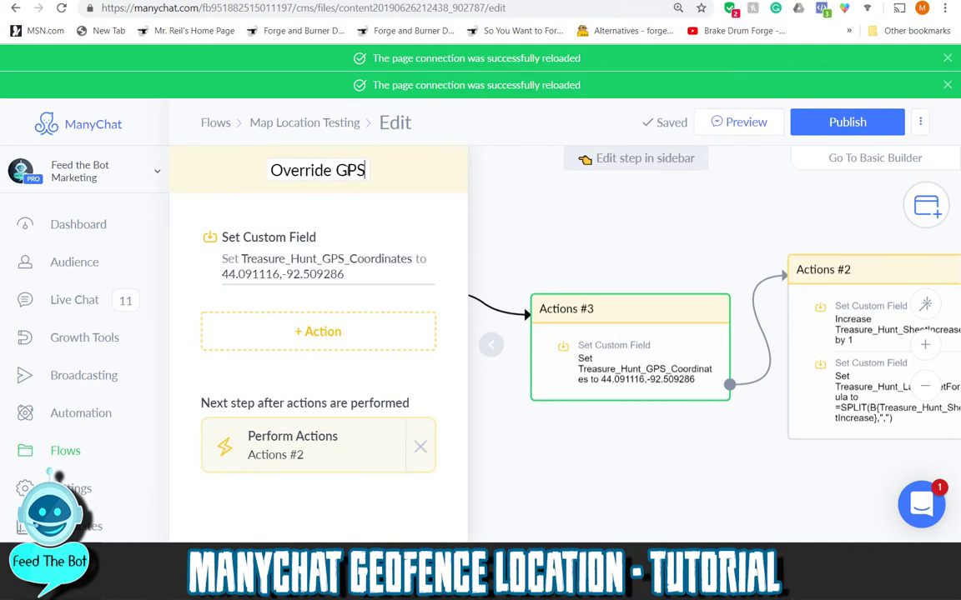
pyautogui.press('Return')
pyautogui.click(621, 218)
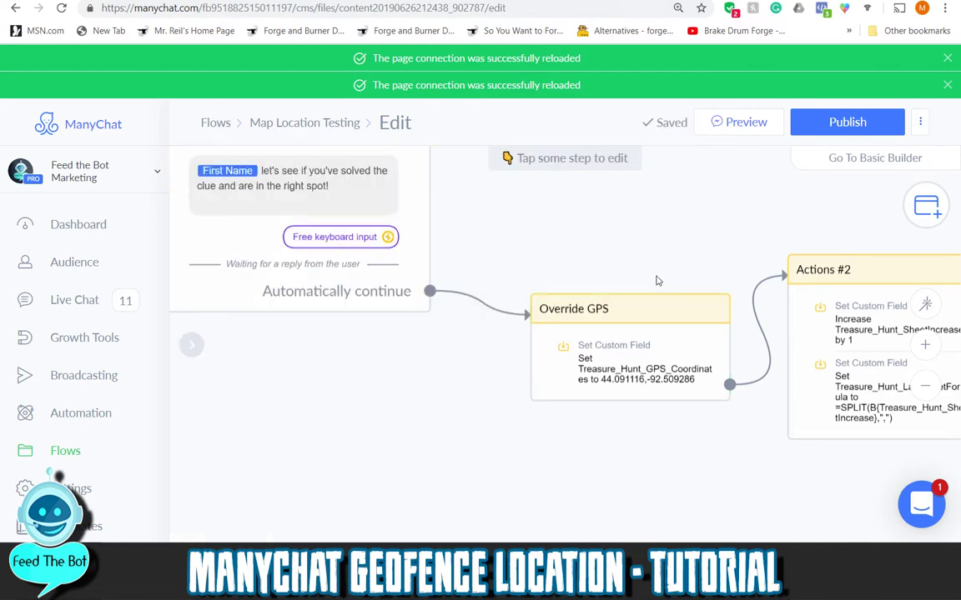
# Duplicate the Override GPS step, place the copy above the original and delete the original connected one.
pyautogui.scroll(-3, 634, 384)
pyautogui.moveTo(613, 331); pyautogui.dragTo(600, 297)
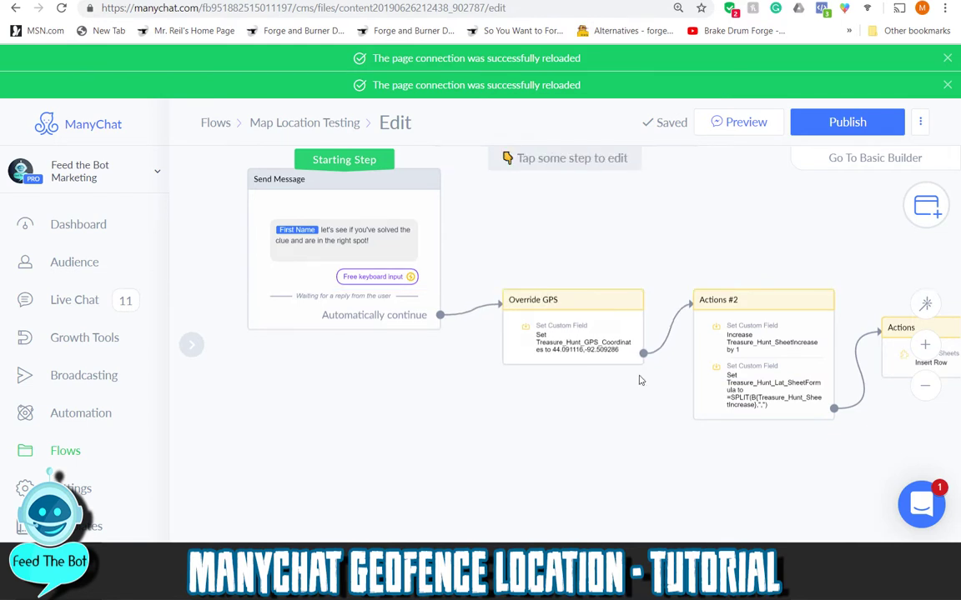
pyautogui.scroll(2, 611, 440)
pyautogui.scroll(-3, 575, 395)
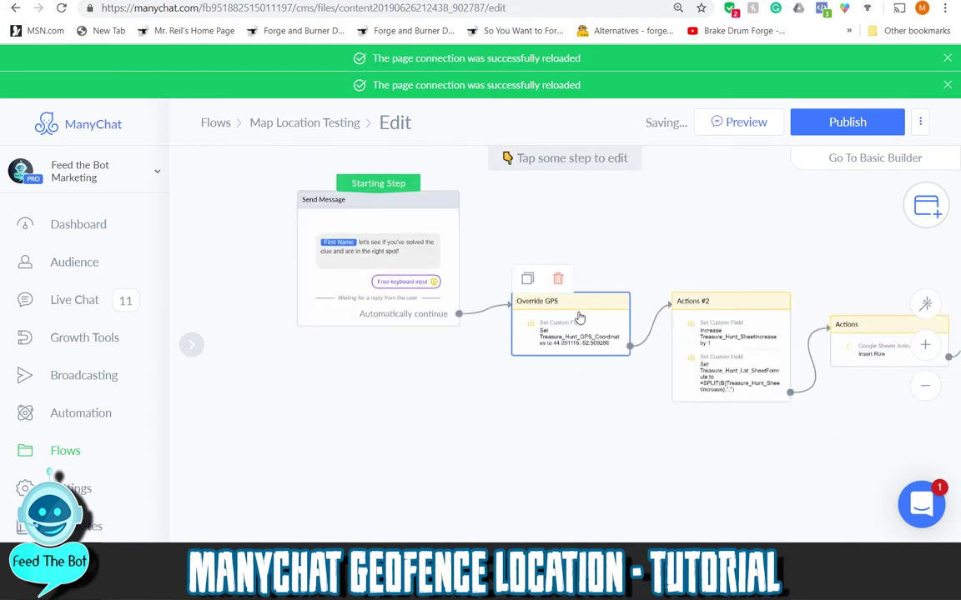
pyautogui.click(527, 279)
pyautogui.moveTo(607, 328); pyautogui.dragTo(561, 228)
pyautogui.click(557, 280)
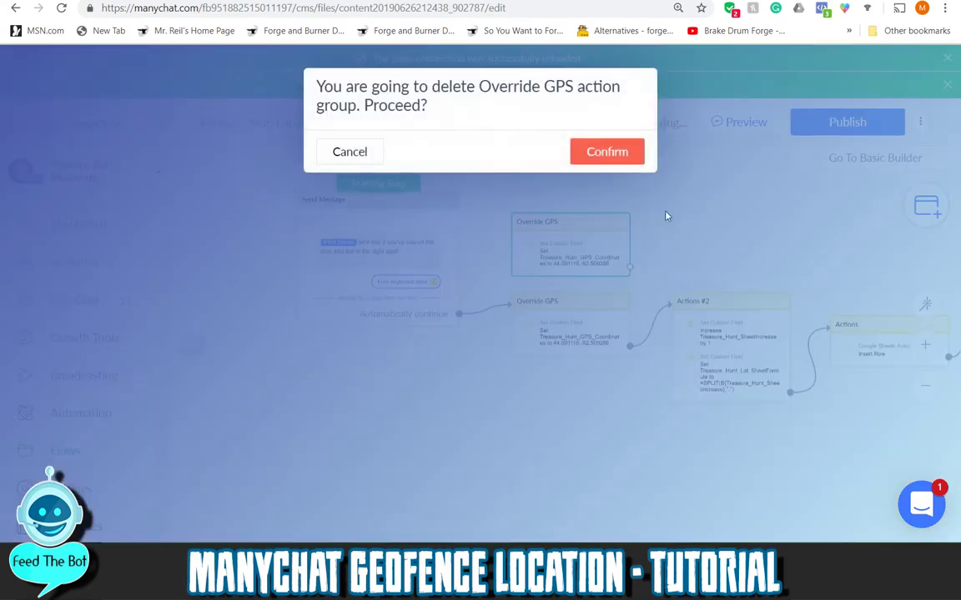
pyautogui.click(598, 155)
# Connect the starting message directly to Actions #2 and publish the flow.
pyautogui.click(459, 314)
pyautogui.click(692, 337)
pyautogui.click(825, 129)
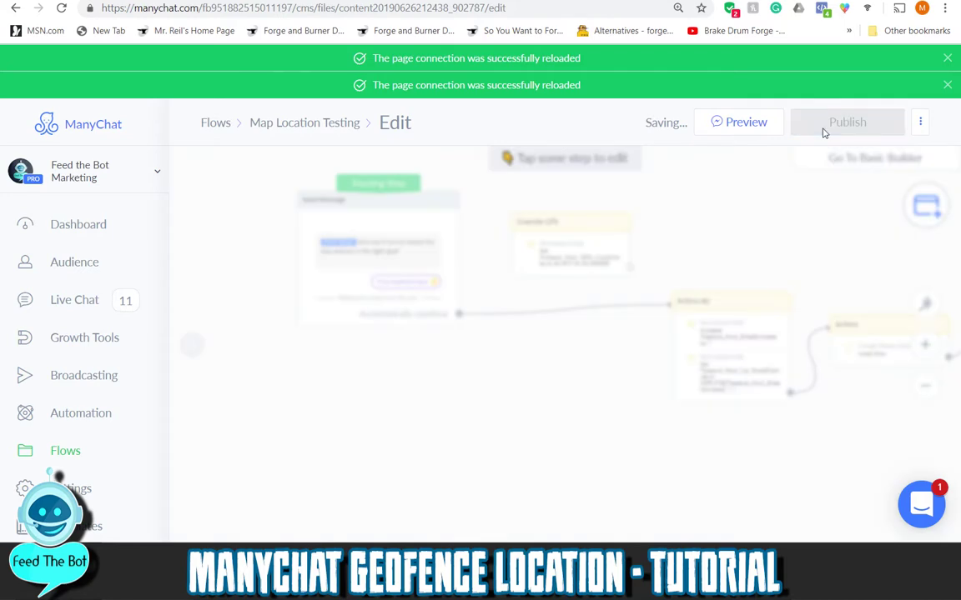
# Preview the flow that bypasses the GPS override and send the real current location in Messenger.
pyautogui.click(694, 125)
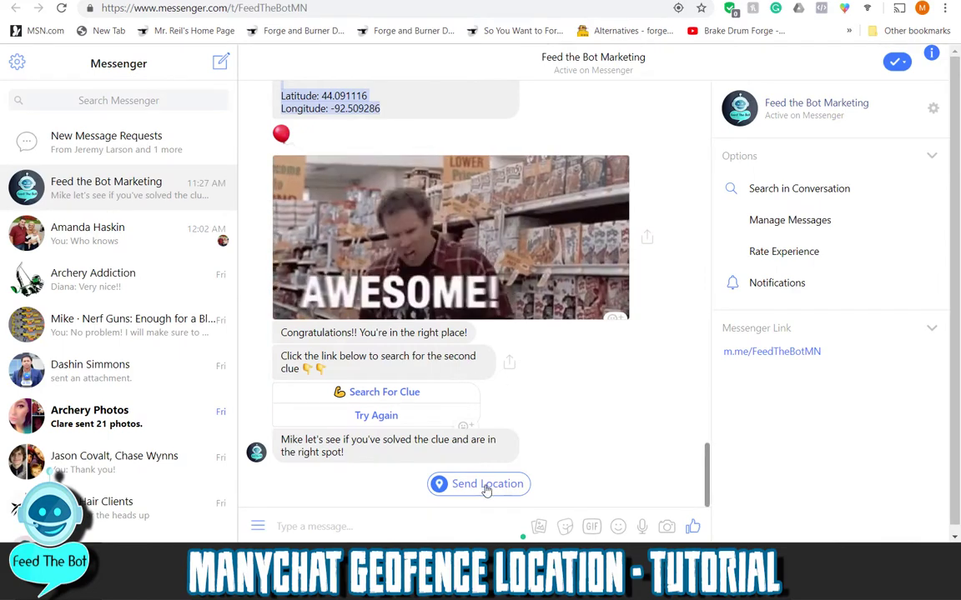
pyautogui.click(486, 488)
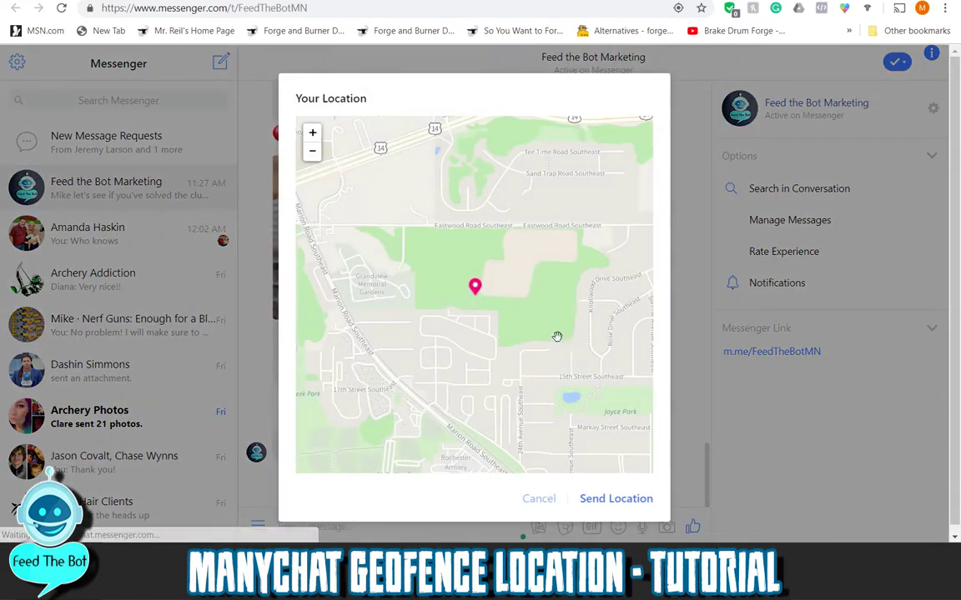
pyautogui.click(619, 497)
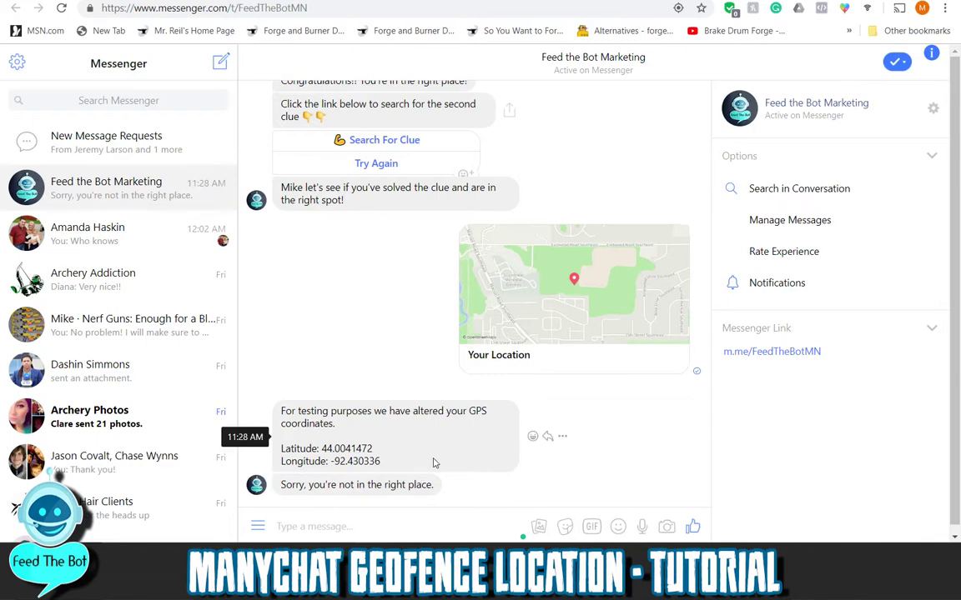
# Back in ManyChat, reconnect Override GPS between the starting message and Actions #2, align it with them, and dismiss the connection notifications.
pyautogui.hotkey('ctrl', 'Tab')
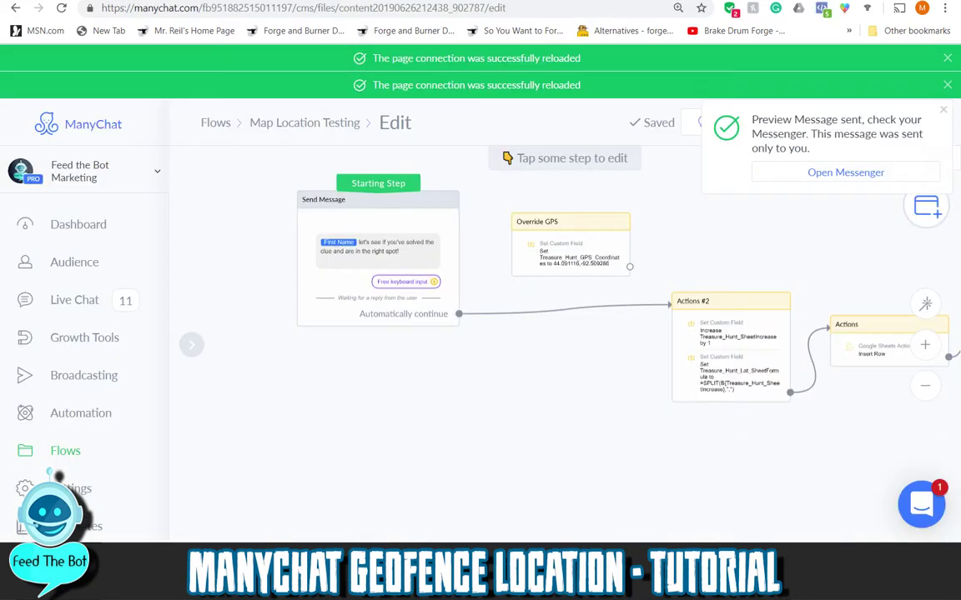
pyautogui.scroll(3, 470, 339)
pyautogui.moveTo(354, 328); pyautogui.dragTo(450, 217)
pyautogui.moveTo(599, 263); pyautogui.dragTo(658, 314)
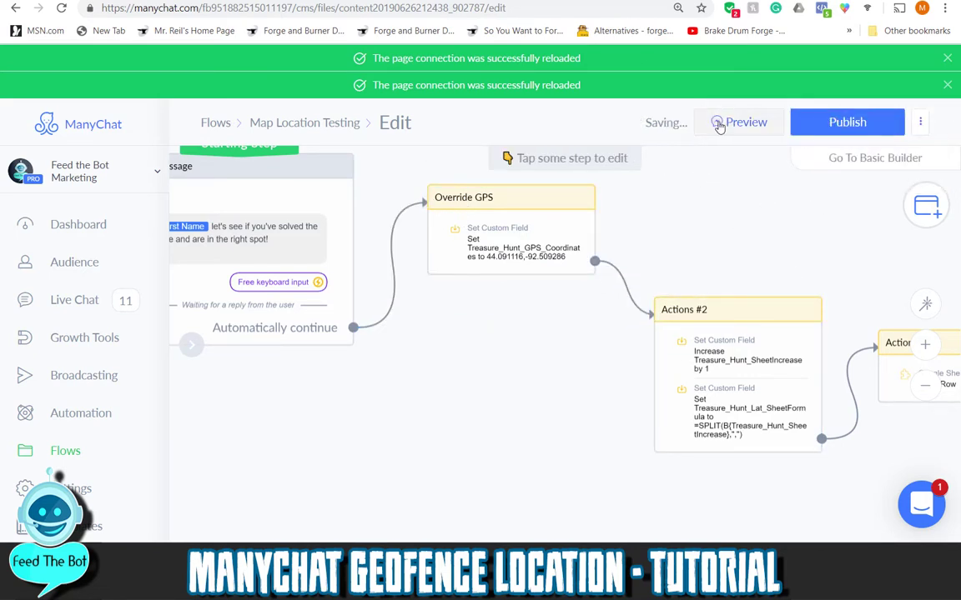
pyautogui.moveTo(517, 195); pyautogui.dragTo(499, 308)
pyautogui.click(940, 113)
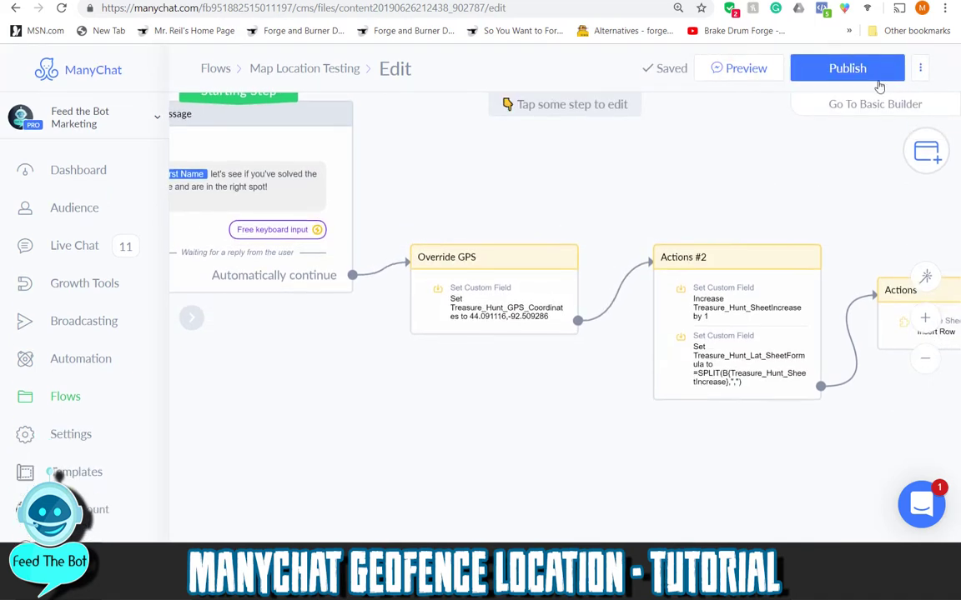
# Publish the flow with Override GPS reconnected and open the Actions #2 step for editing.
pyautogui.click(859, 68)
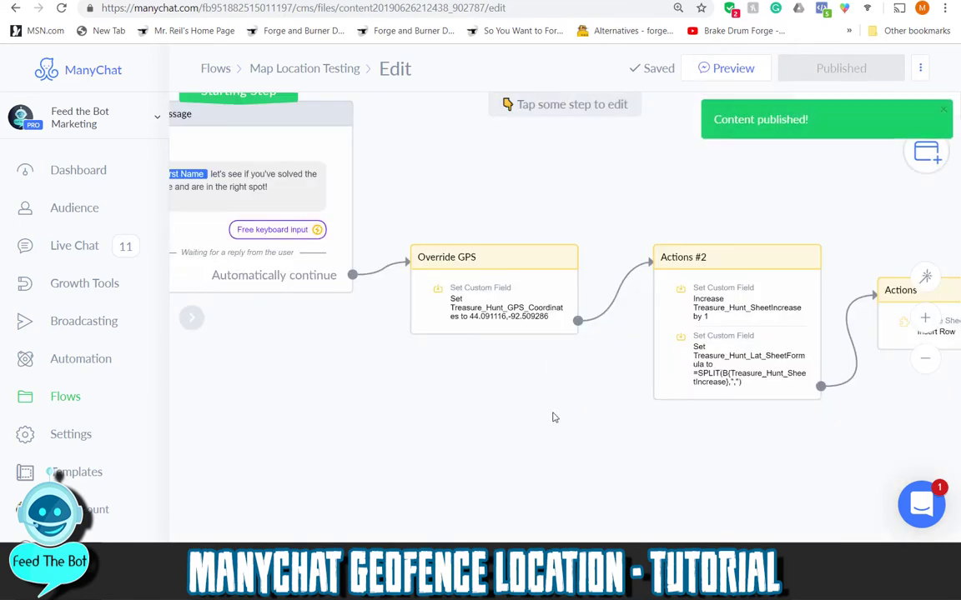
pyautogui.hscroll(5, 552, 413)
pyautogui.scroll(3, 497, 410)
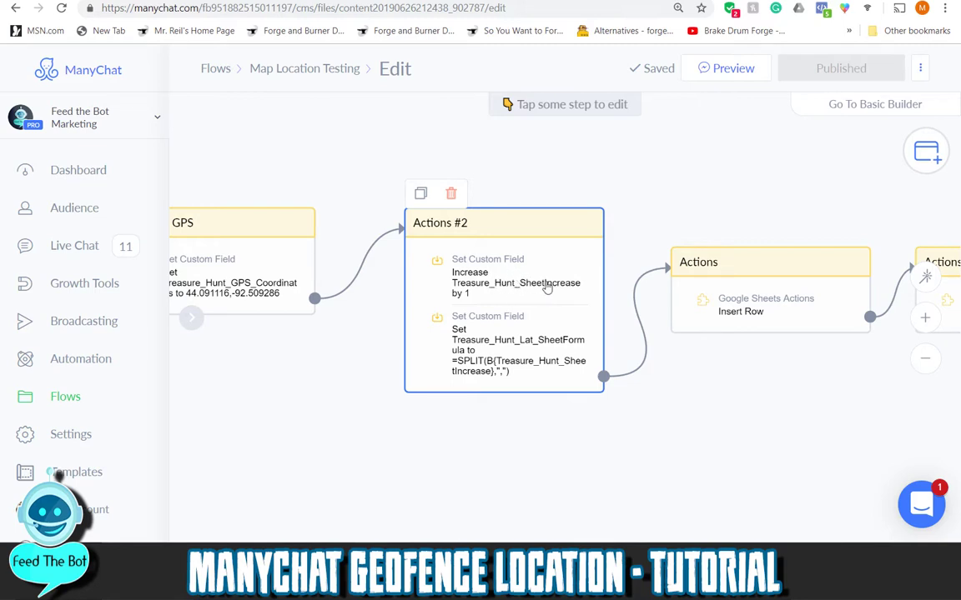
pyautogui.scroll(1, 333, 388)
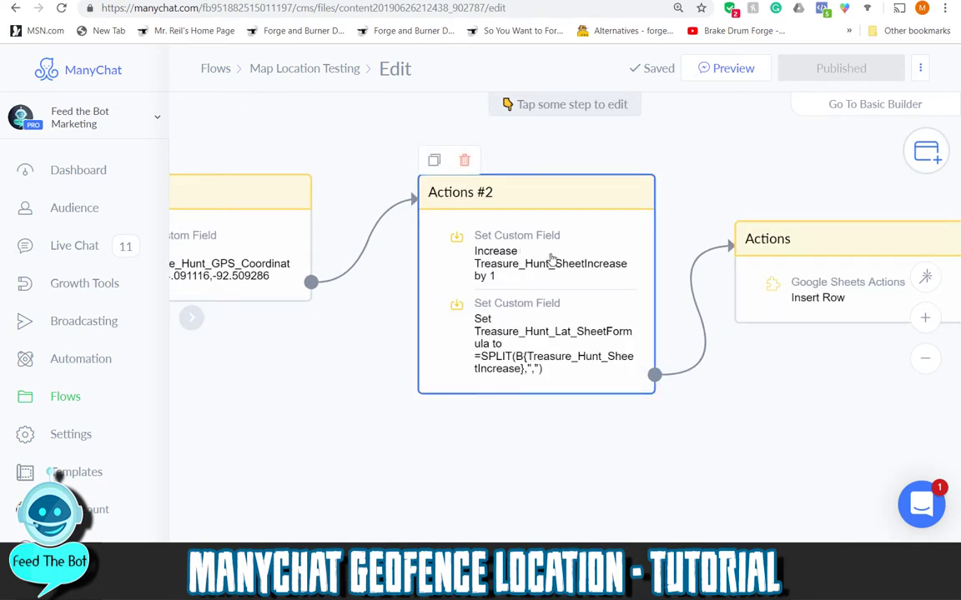
pyautogui.click(529, 227)
pyautogui.scroll(2, 509, 421)
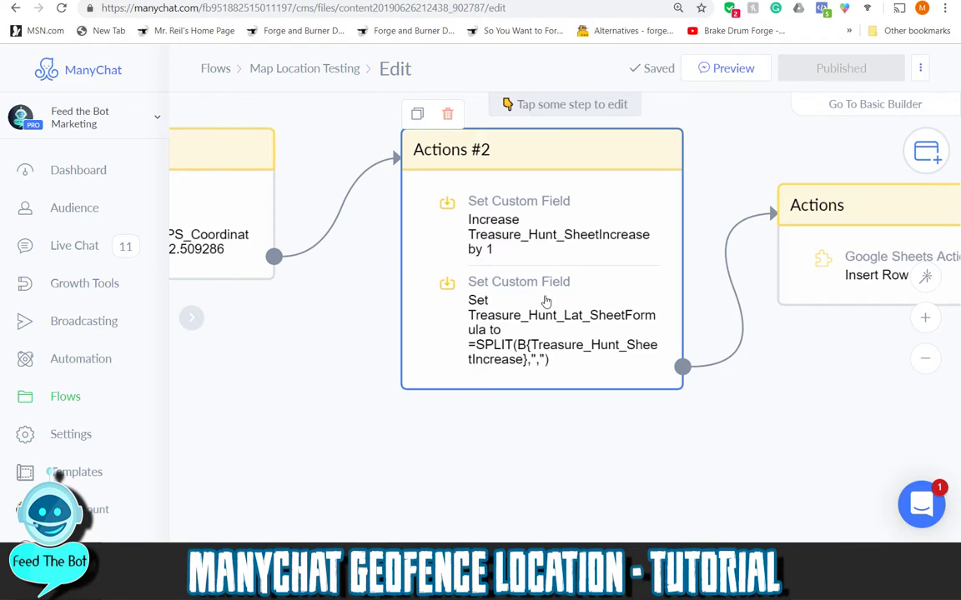
pyautogui.click(519, 328)
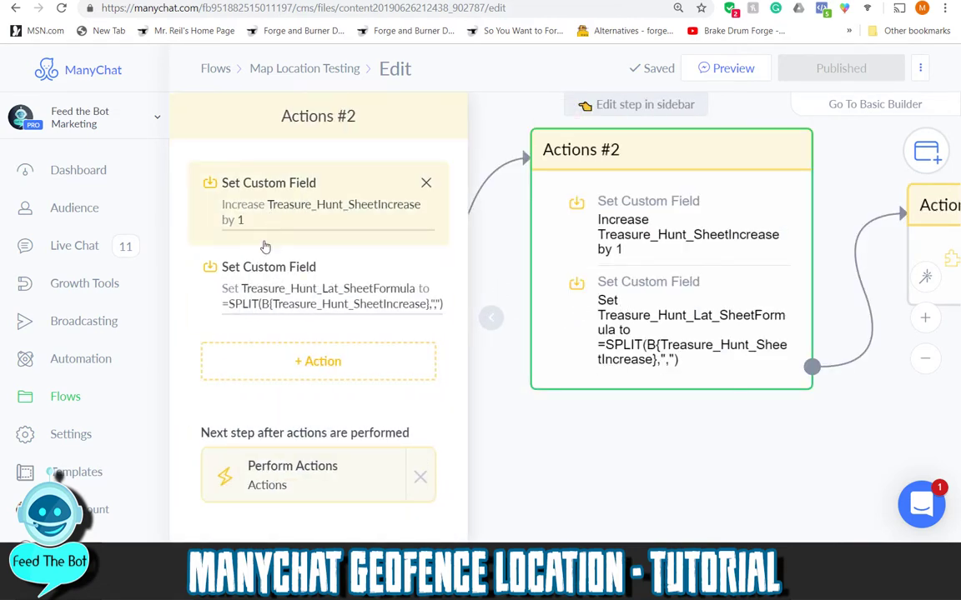
# Examine the value of the Treasure_Hunt_Lat_SheetFormula action in Actions #2 and the variable used inside its SPLIT formula.
pyautogui.click(328, 302)
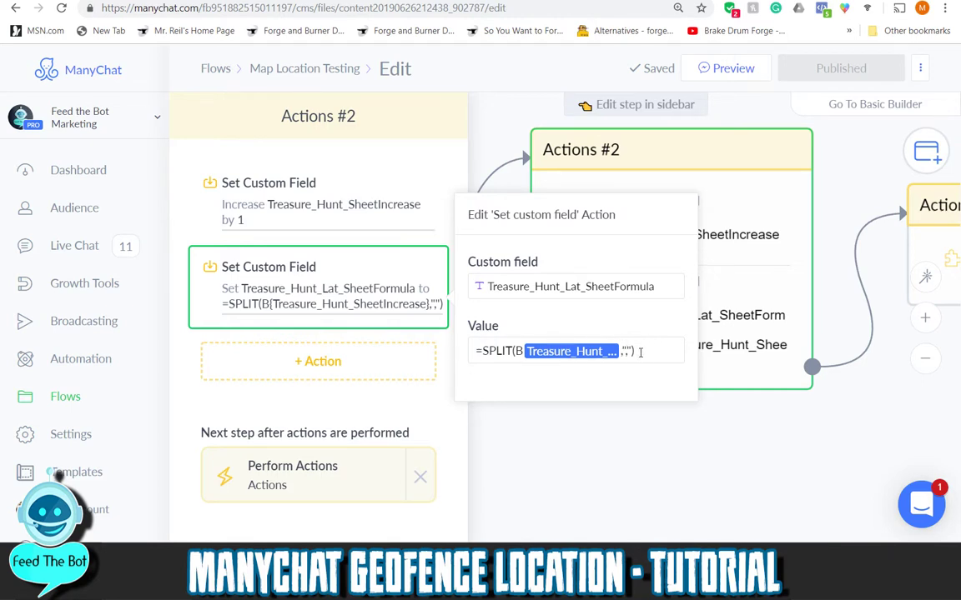
pyautogui.click(585, 355)
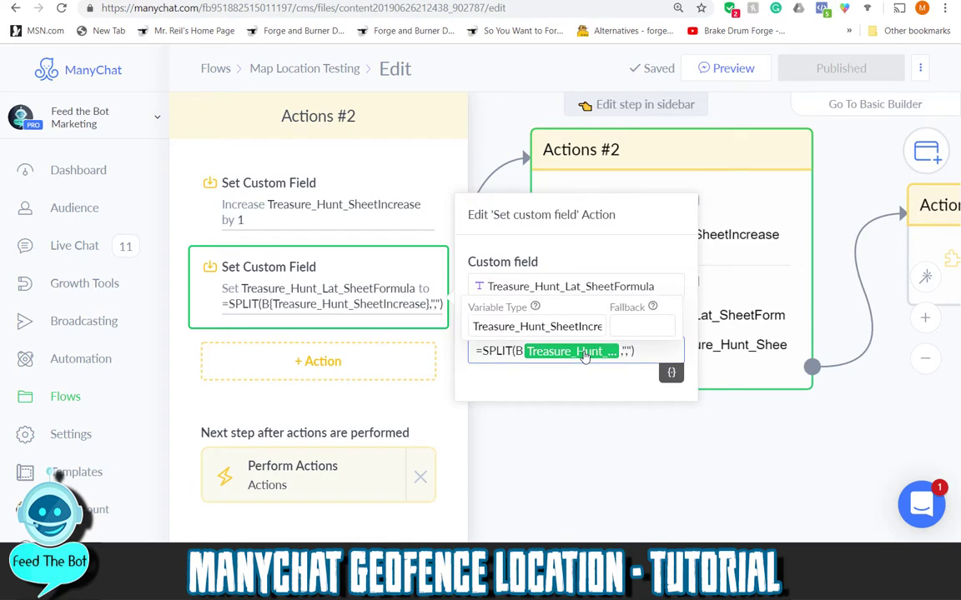
pyautogui.click(570, 326)
pyautogui.click(598, 454)
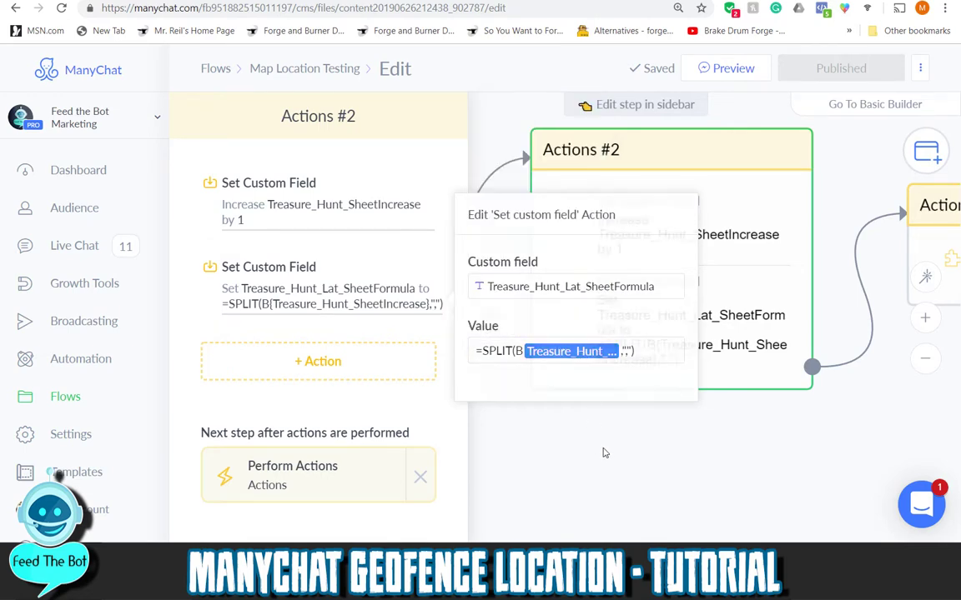
pyautogui.click(602, 451)
pyautogui.click(628, 447)
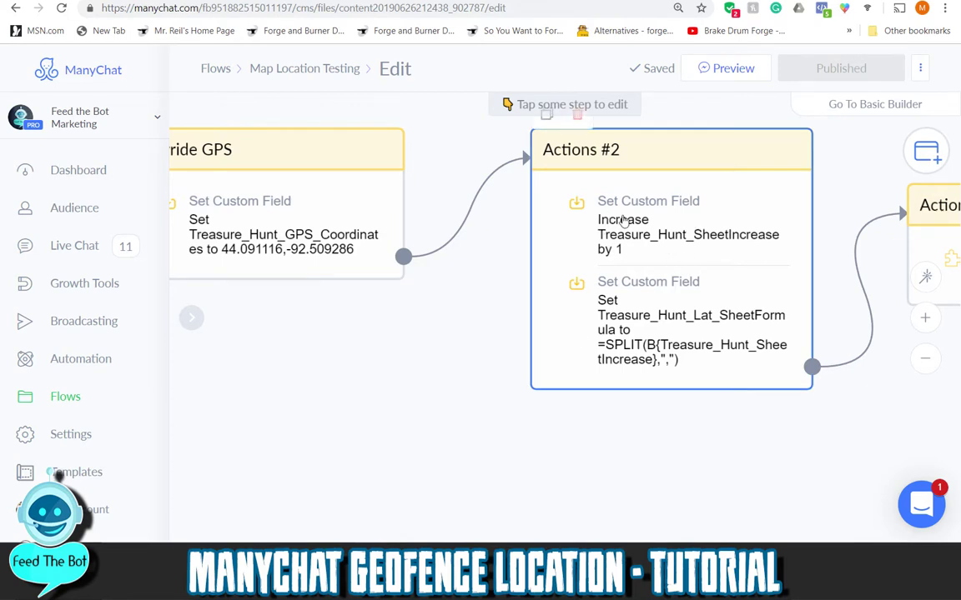
pyautogui.click(713, 324)
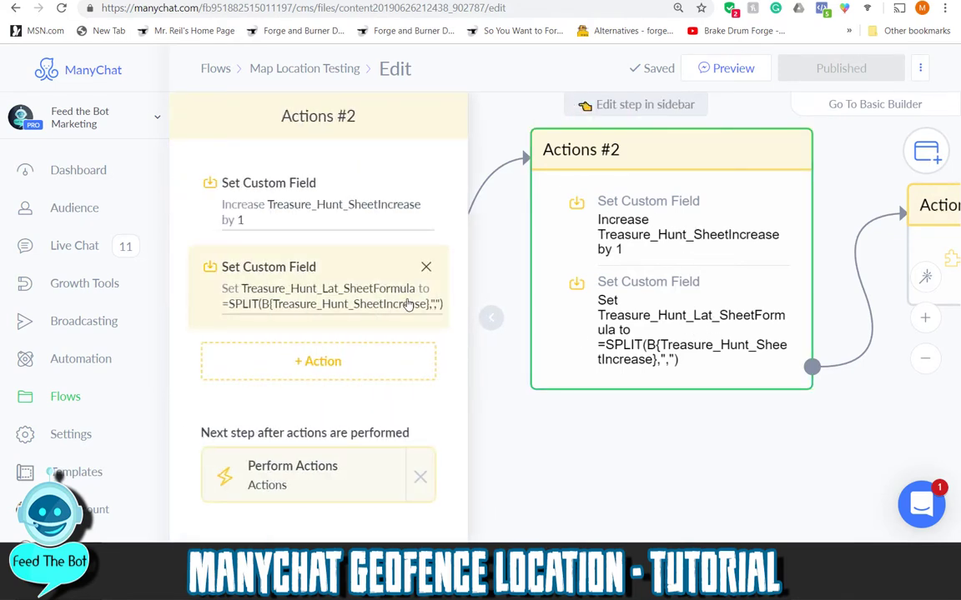
pyautogui.click(357, 281)
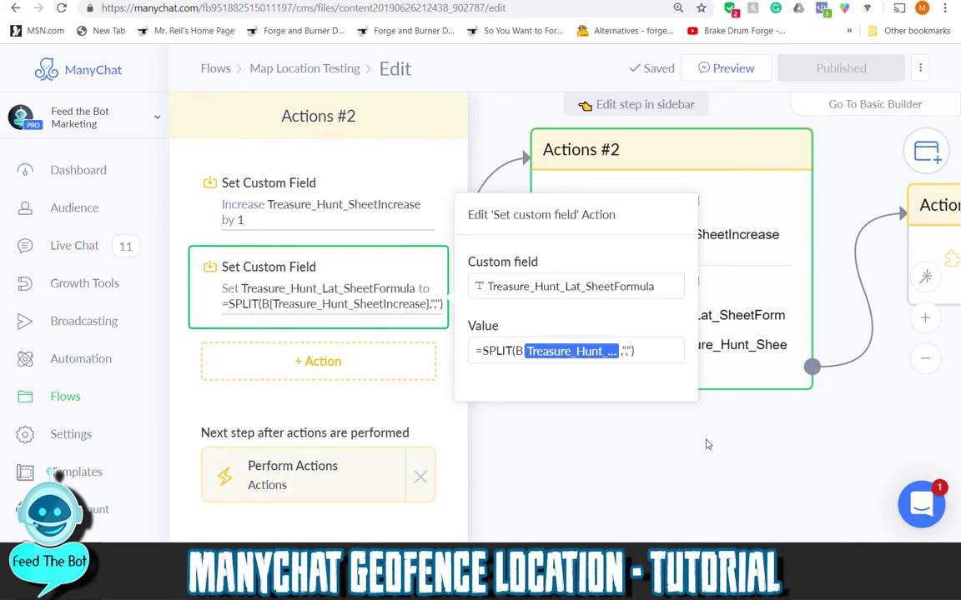
pyautogui.click(666, 443)
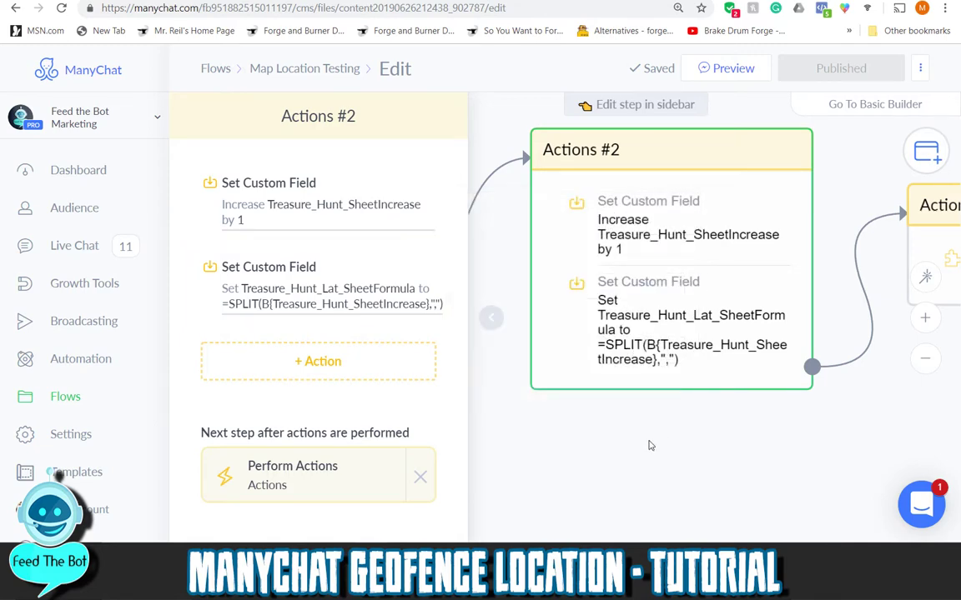
pyautogui.click(667, 444)
# Examine the column mapping of the Insert Row Google Sheets action in the Actions step, and close it without saving.
pyautogui.hscroll(5, 699, 444)
pyautogui.scroll(-2, 665, 407)
pyautogui.hscroll(4, 633, 403)
pyautogui.click(647, 310)
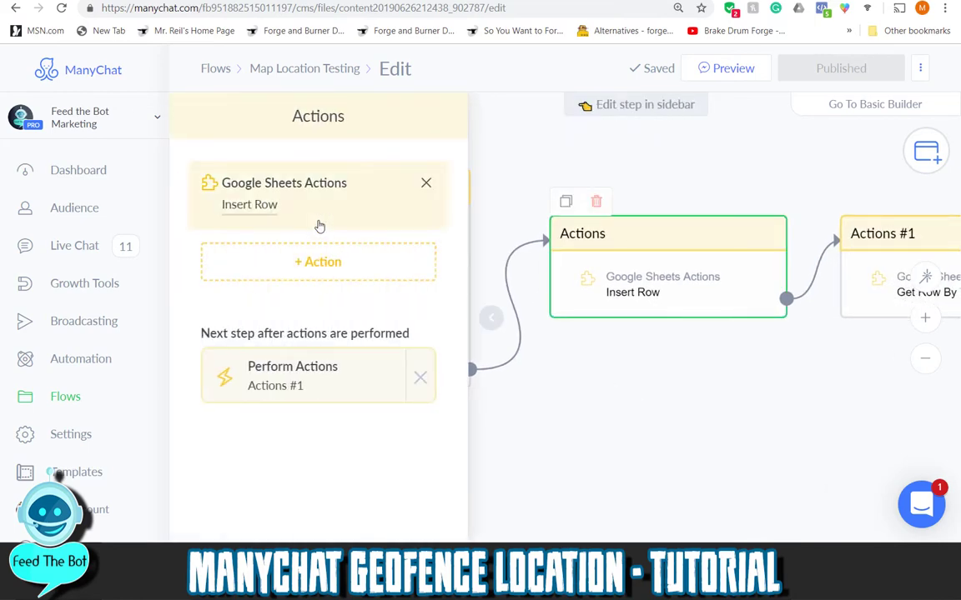
pyautogui.click(251, 208)
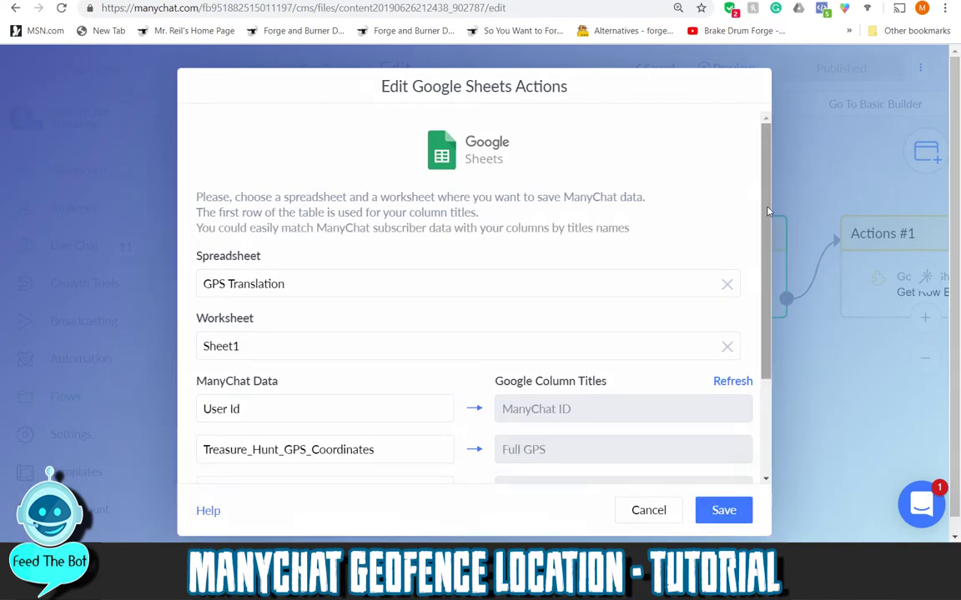
pyautogui.scroll(-1, 761, 244)
pyautogui.scroll(-1, 760, 244)
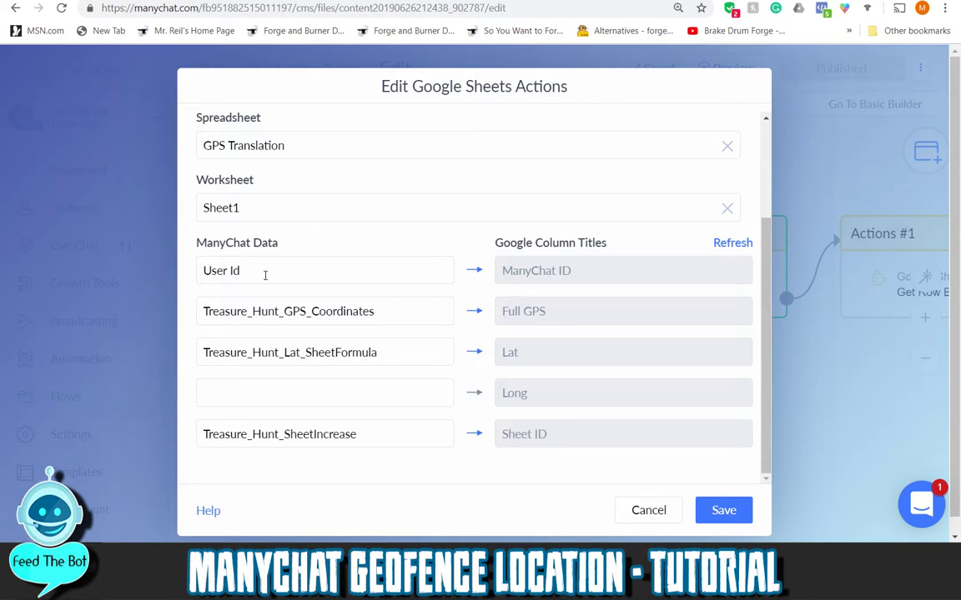
pyautogui.scroll(-1, 265, 275)
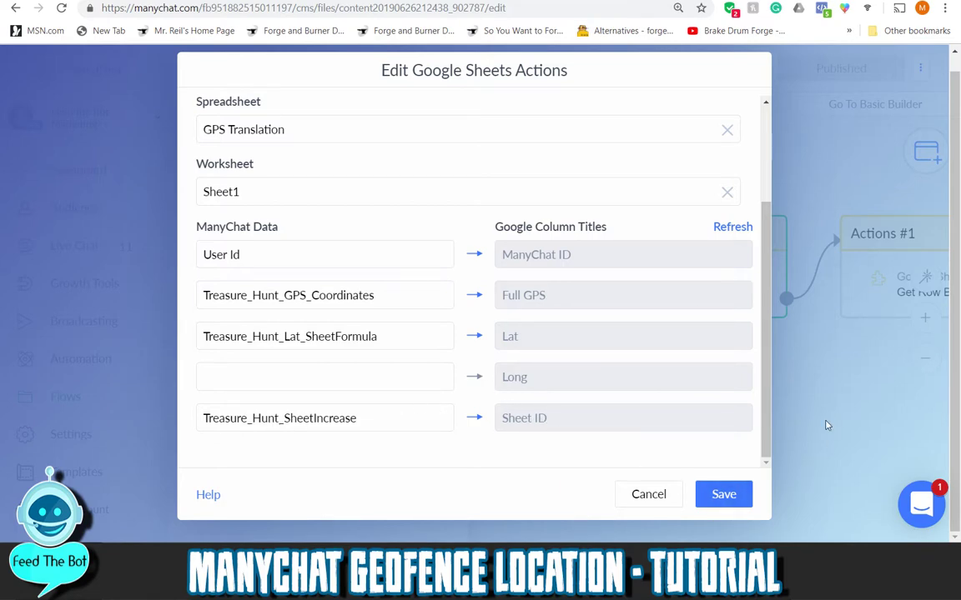
pyautogui.click(650, 496)
pyautogui.click(659, 376)
pyautogui.moveTo(732, 395); pyautogui.dragTo(468, 377)
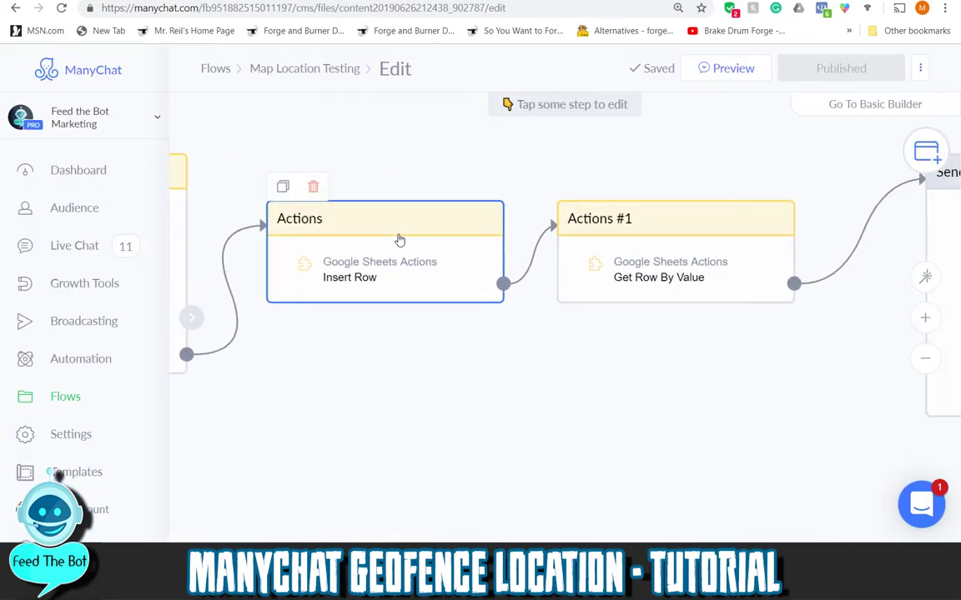
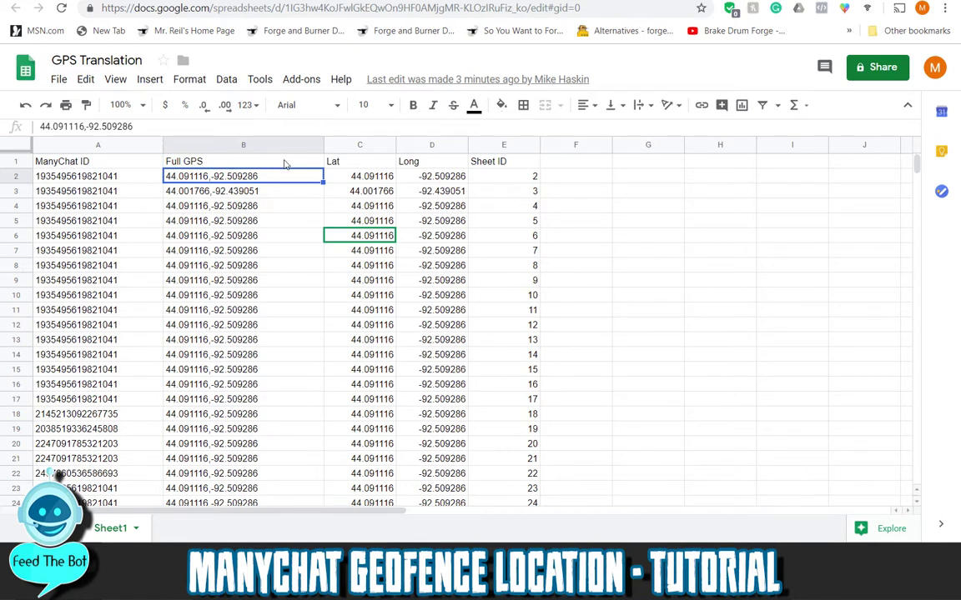
# In the GPS Translation spreadsheet, examine row 2's Full GPS value, the SPLIT formula under Lat and the resulting Long cell.
pyautogui.click(368, 178)
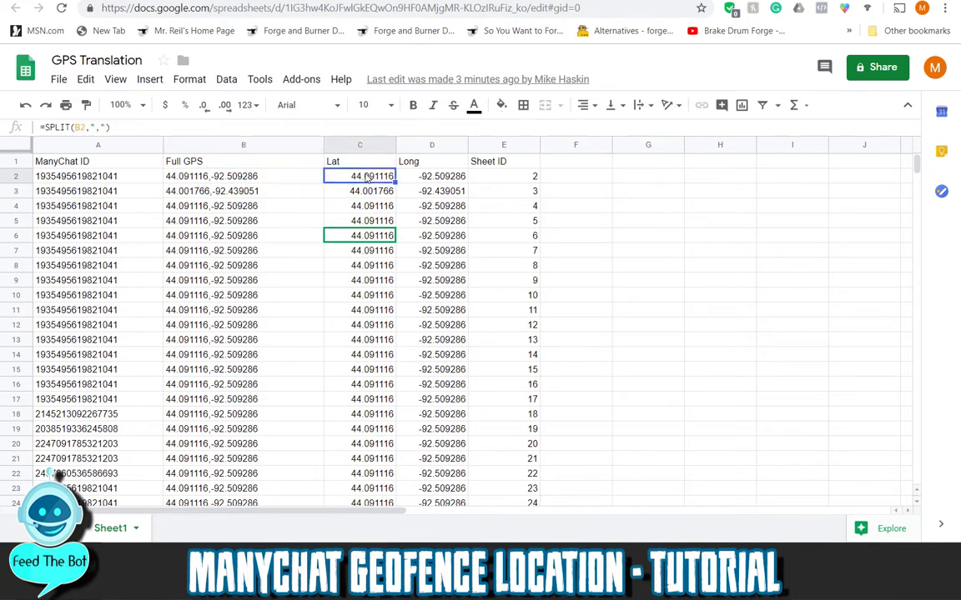
pyautogui.click(213, 177)
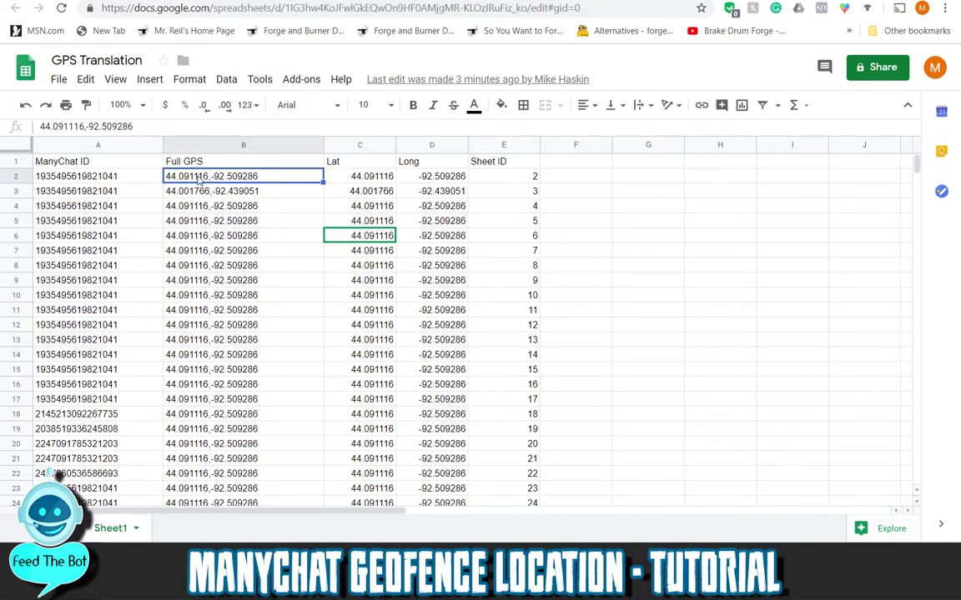
pyautogui.click(360, 180)
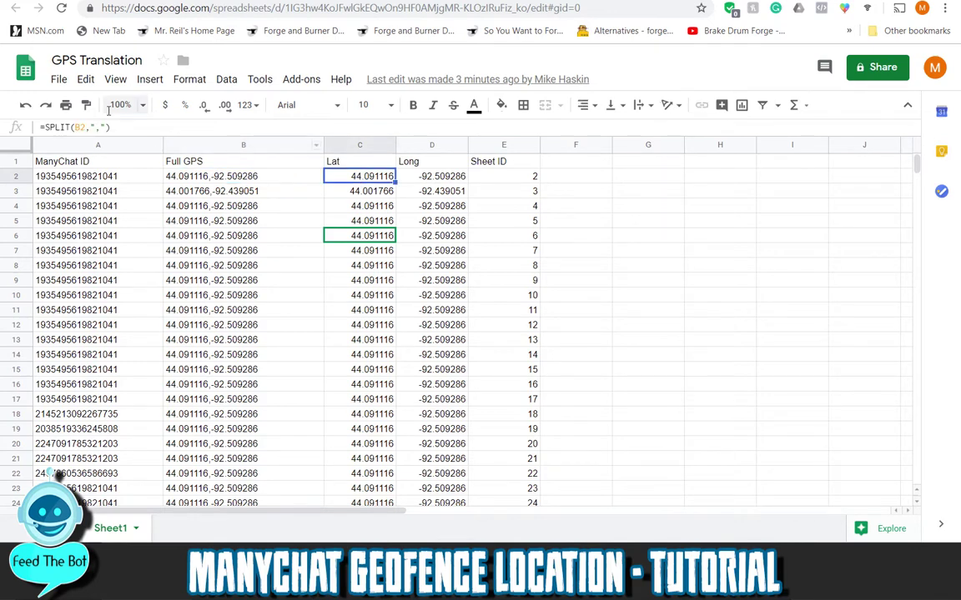
pyautogui.moveTo(121, 128); pyautogui.dragTo(38, 127)
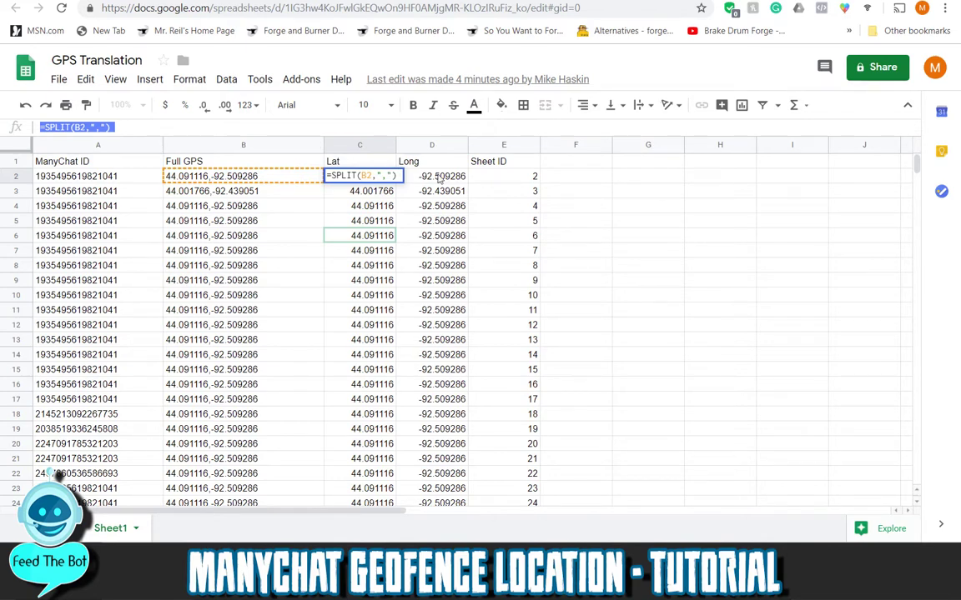
pyautogui.click(440, 179)
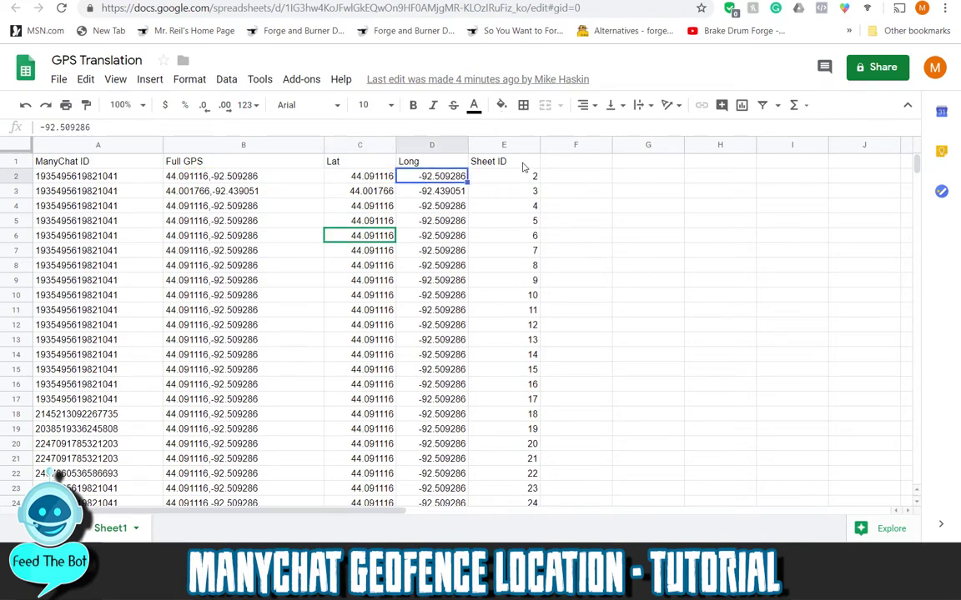
# Check the Sheet ID values from row 2 down and compare them with the row references in the Lat column's SPLIT formulas.
pyautogui.click(535, 178)
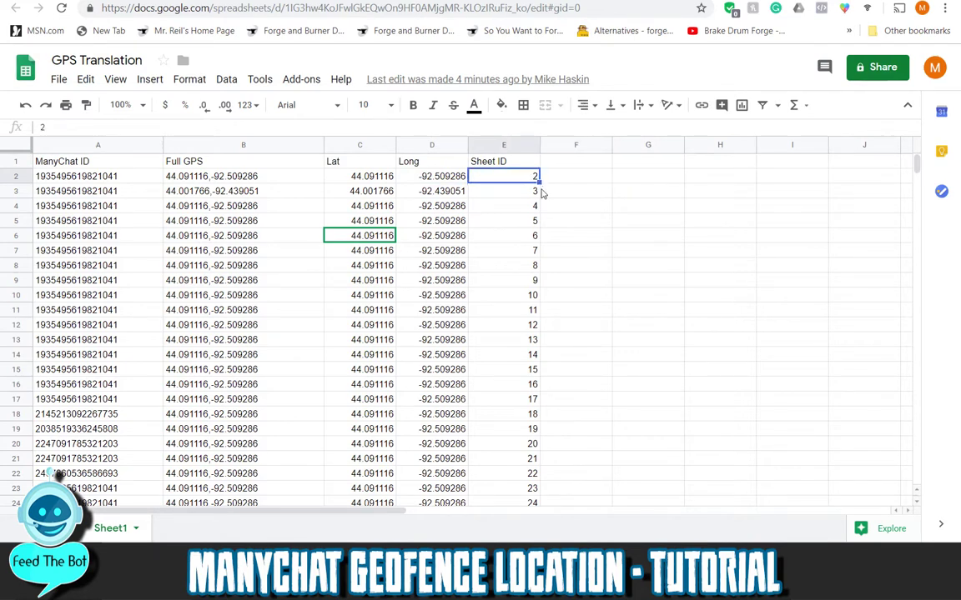
pyautogui.press('Down')
pyautogui.press('Down')
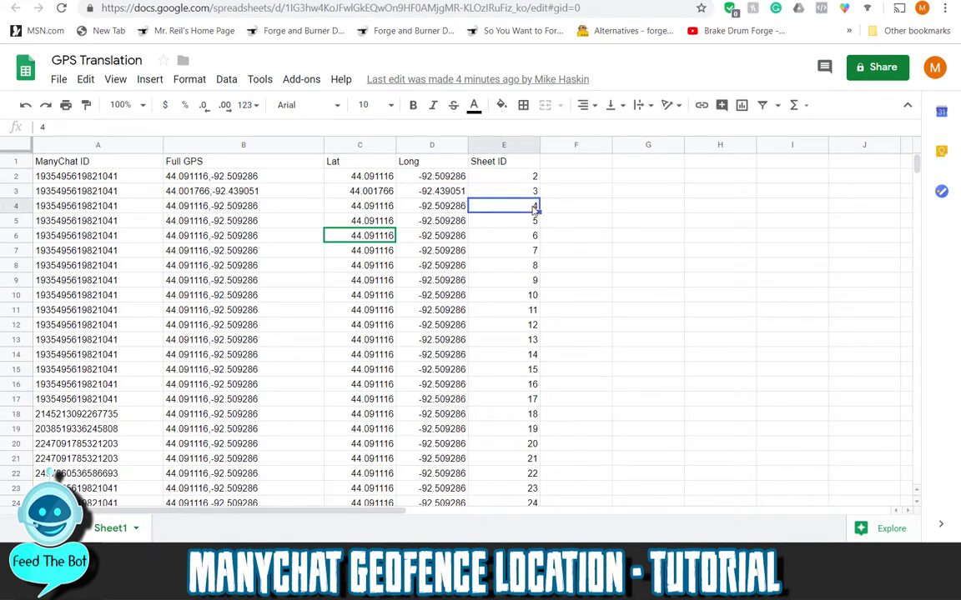
pyautogui.click(363, 178)
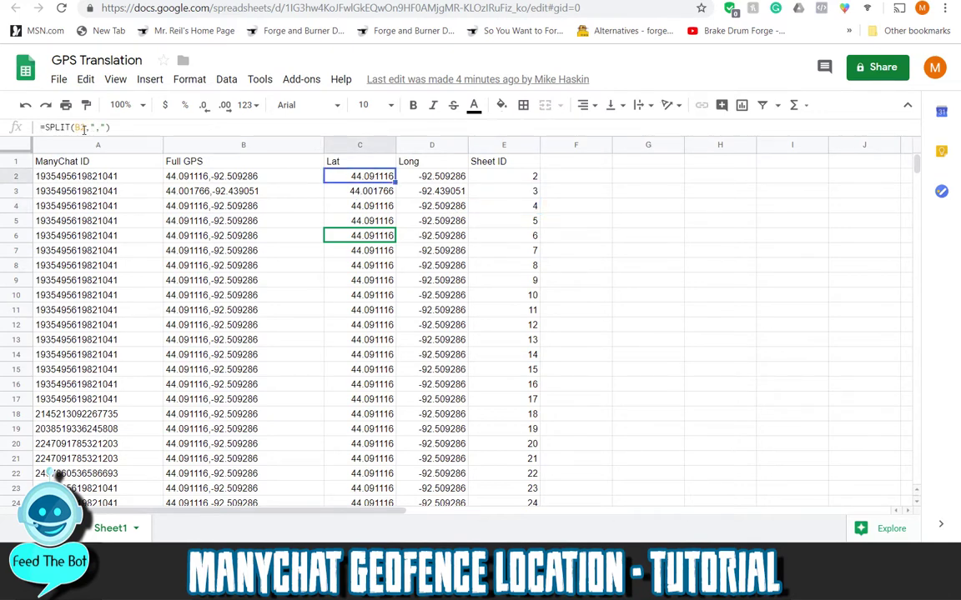
pyautogui.press('Down')
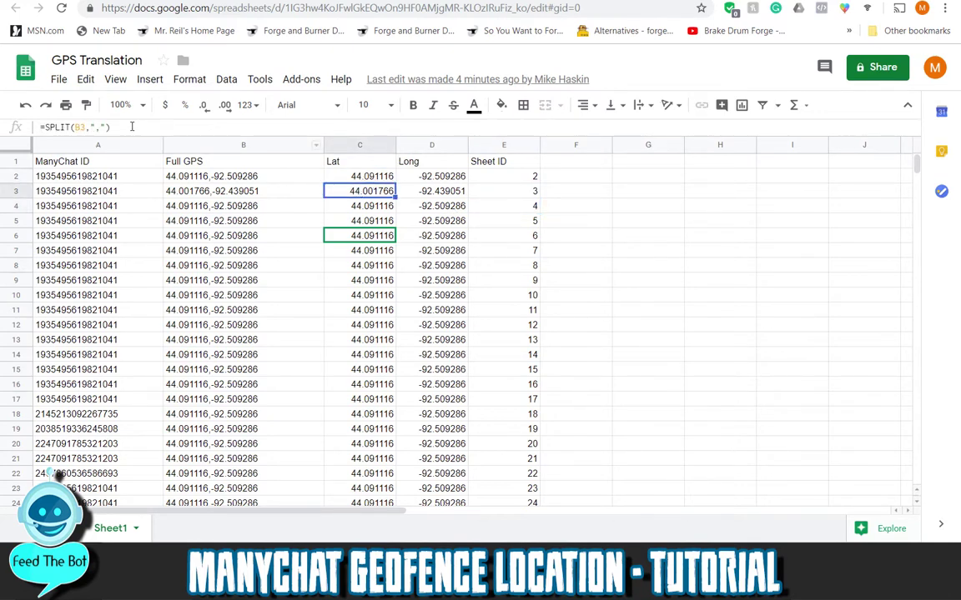
pyautogui.click(364, 207)
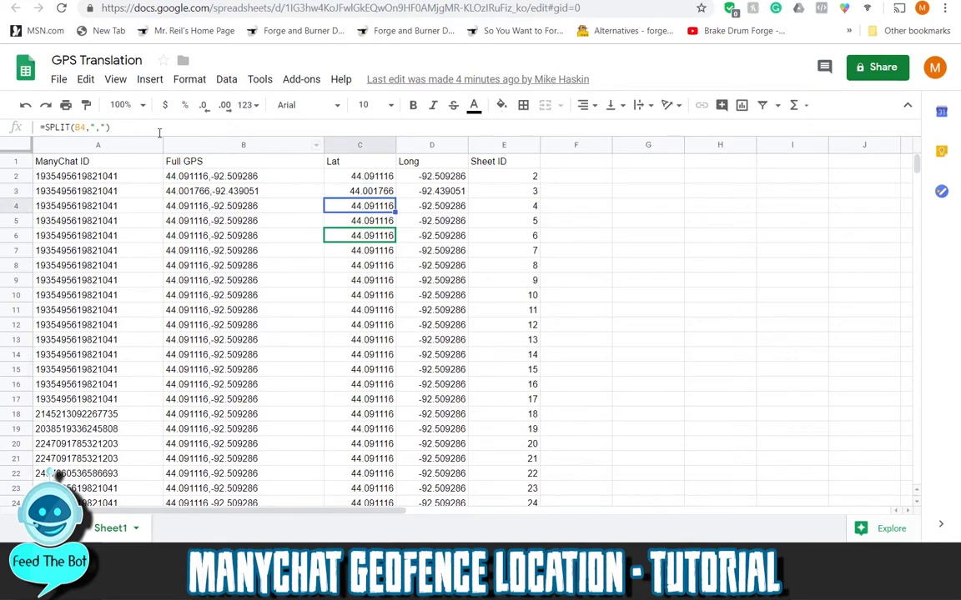
pyautogui.press('Down')
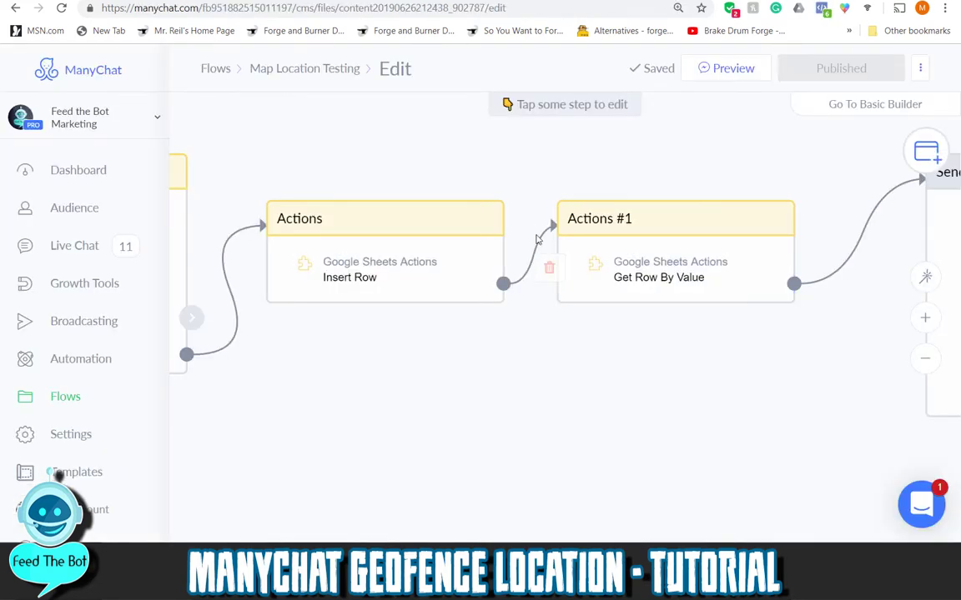
# Remove the row-number variable from the SPLIT formula in the Treasure_Hunt_Lat_SheetFormula action of Actions #2.
pyautogui.hscroll(-5, 485, 403)
pyautogui.hscroll(-3, 559, 408)
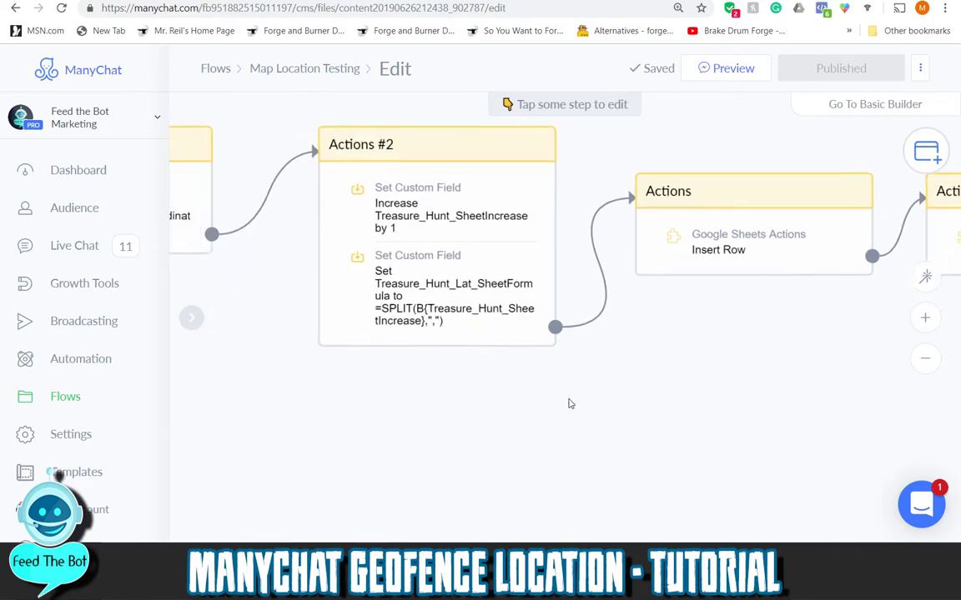
pyautogui.click(463, 278)
pyautogui.click(304, 300)
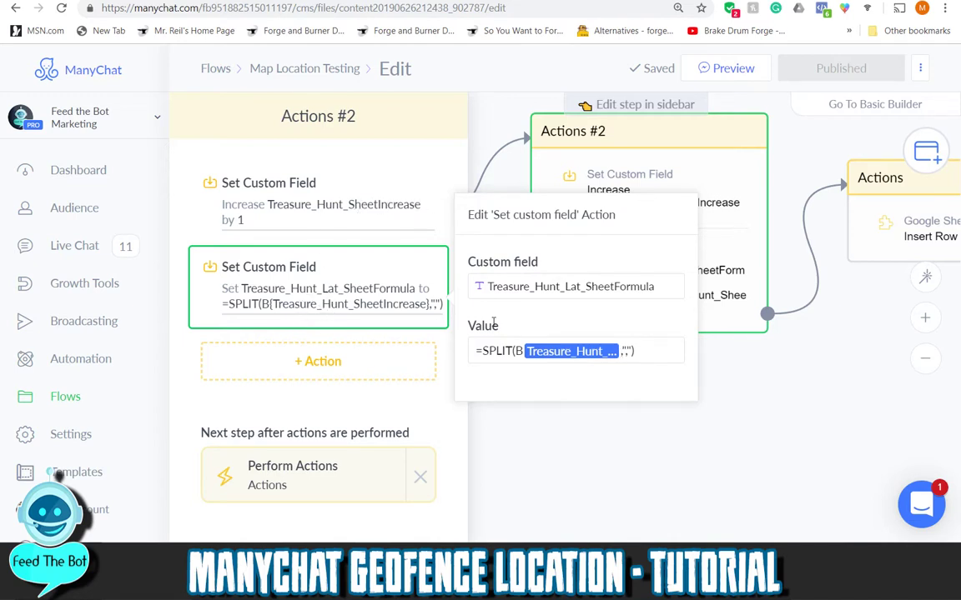
pyautogui.click(622, 358)
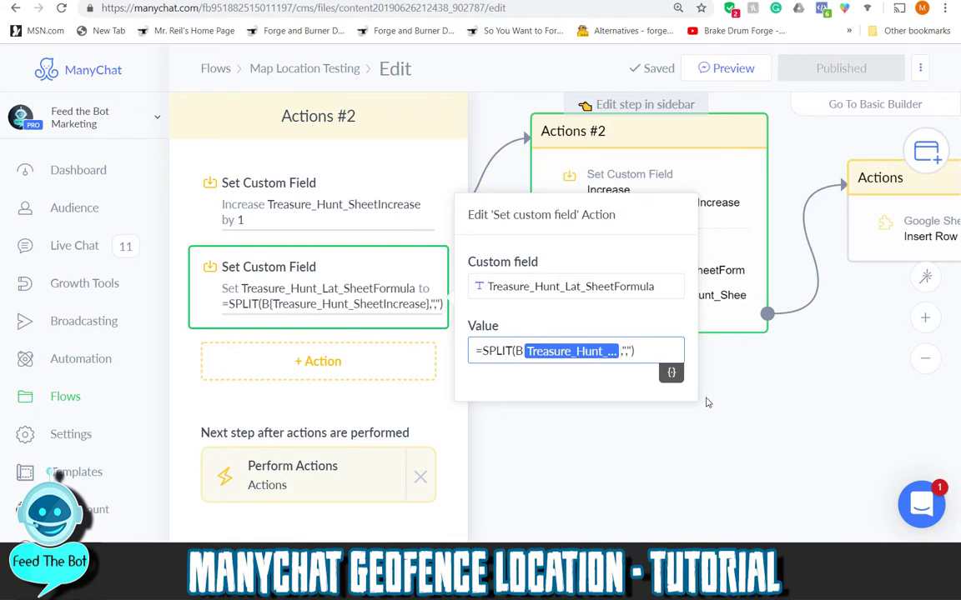
pyautogui.press('BackSpace')
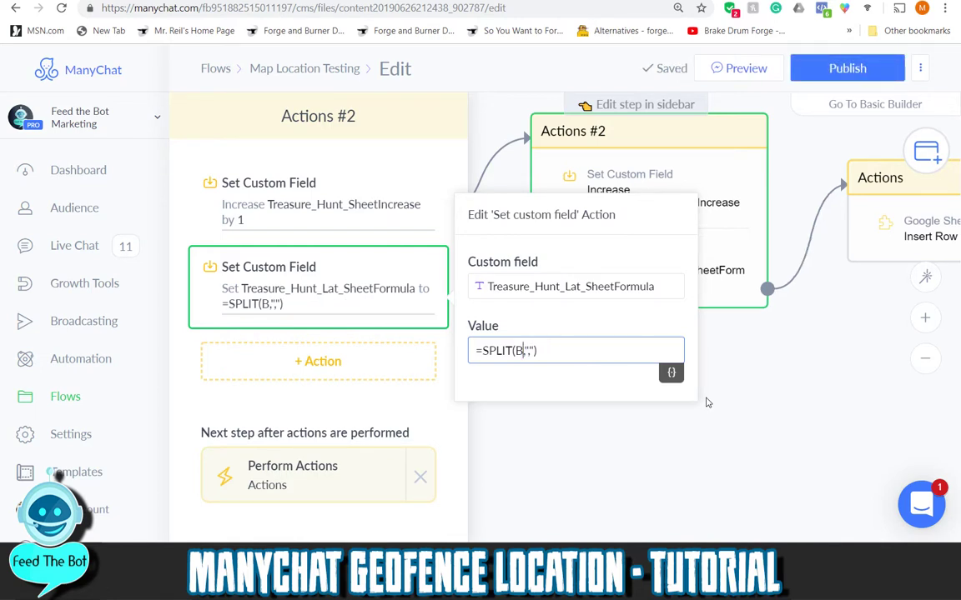
# Insert the Treasure_Hunt_SheetIncrease bot field after B in the SPLIT formula and close the Actions #2 step.
pyautogui.write('2')
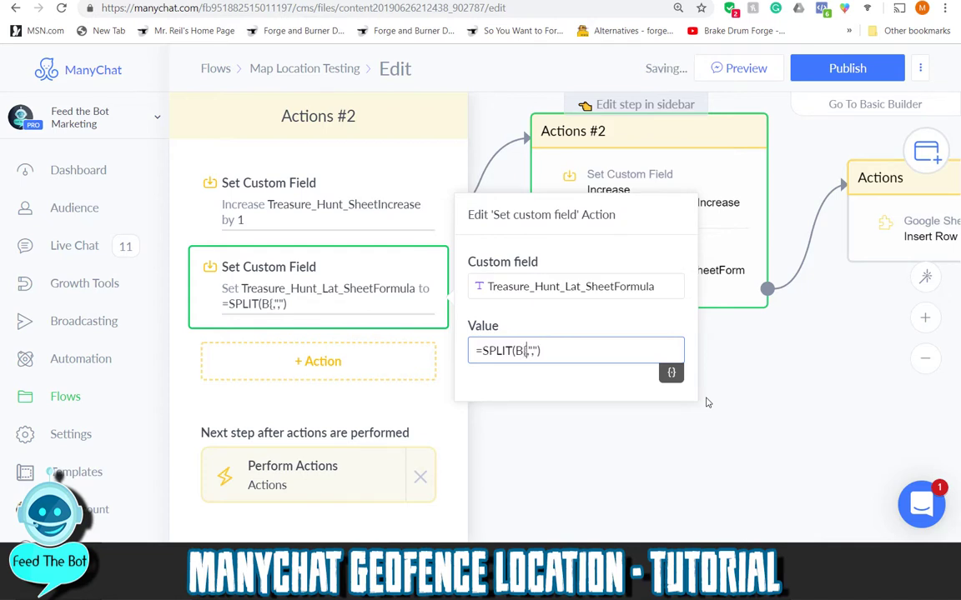
pyautogui.write('{First Name')
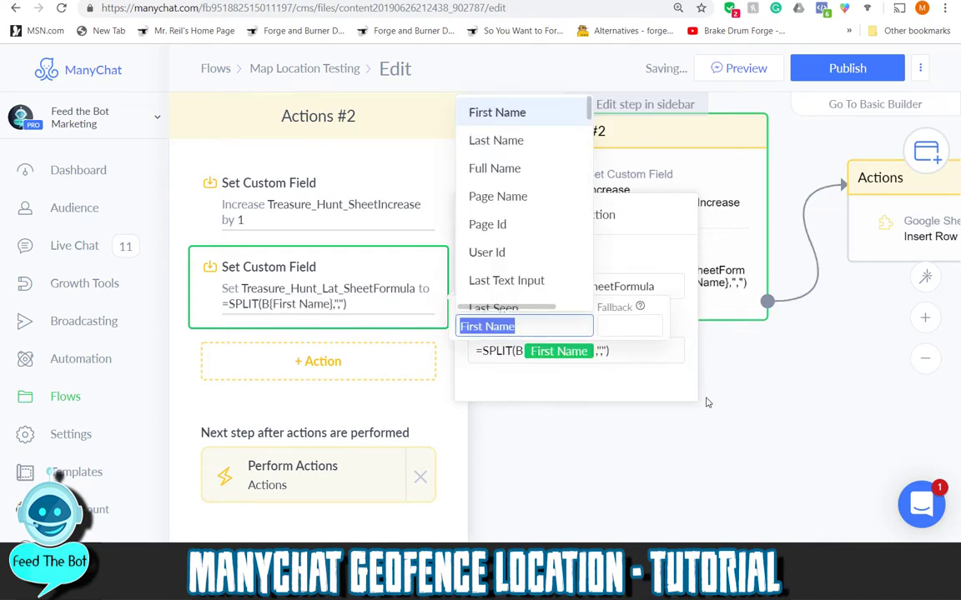
pyautogui.write('trea')
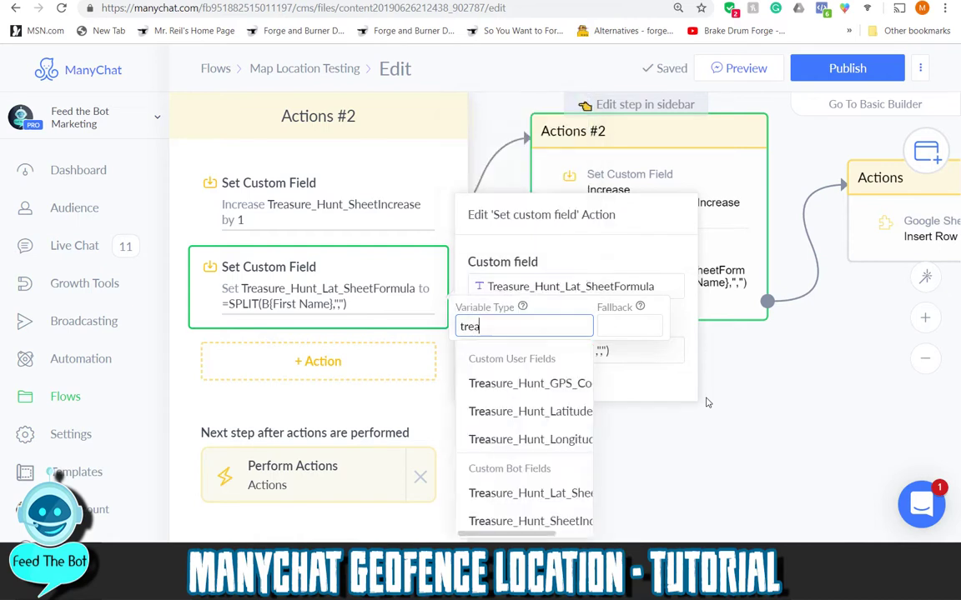
pyautogui.write('sure_g')
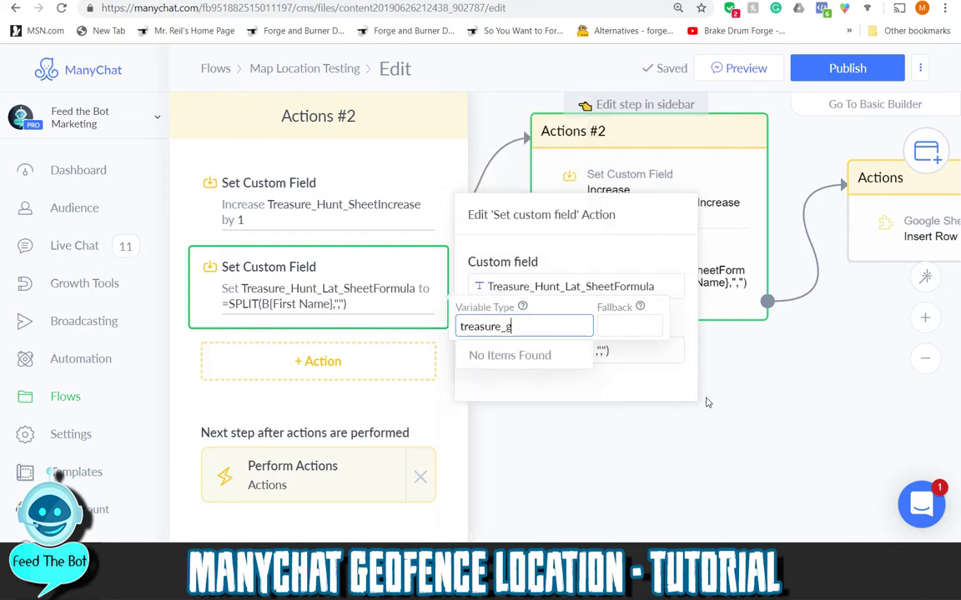
pyautogui.press('BackSpace')
pyautogui.write('hunt')
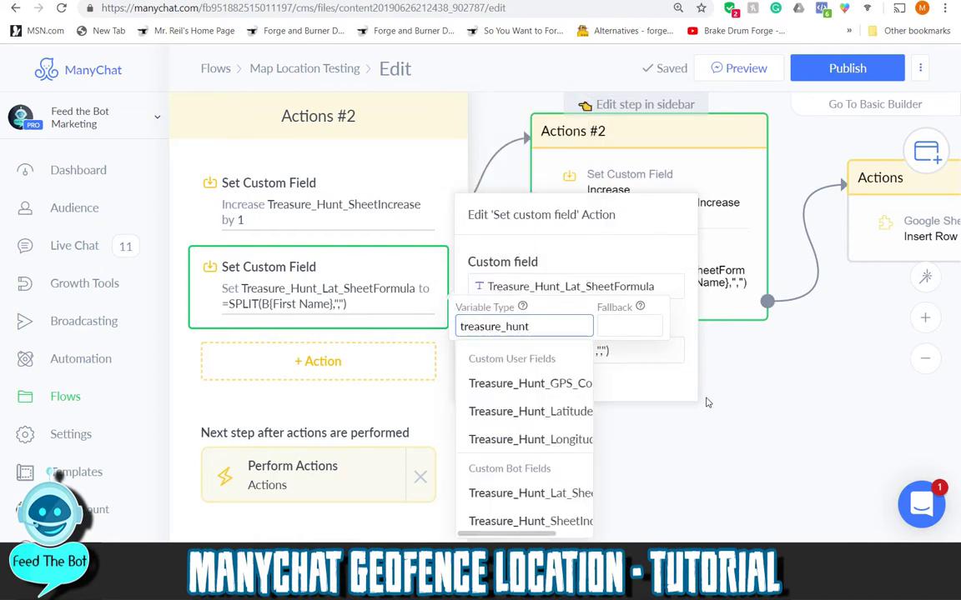
pyautogui.click(546, 522)
pyautogui.click(619, 447)
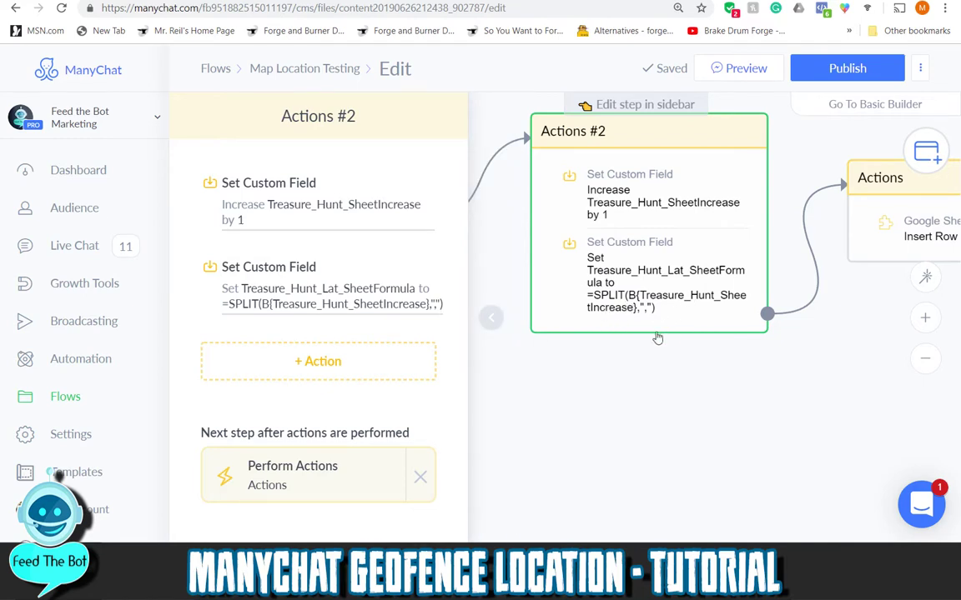
pyautogui.click(709, 344)
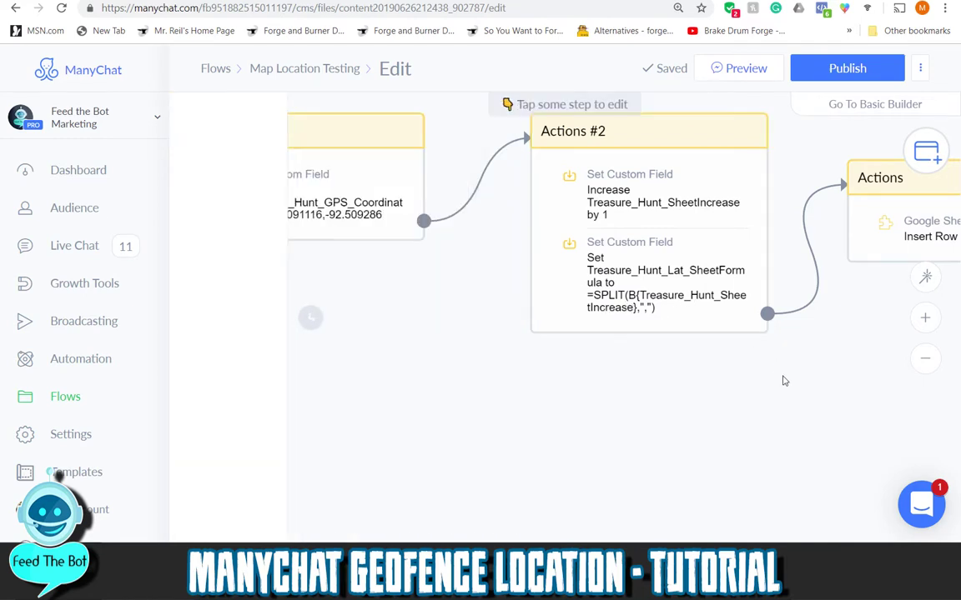
# Go to the GPS Translation spreadsheet and examine the ManyChat ID, Full GPS and Lat column headers.
pyautogui.moveTo(863, 313); pyautogui.dragTo(575, 327)
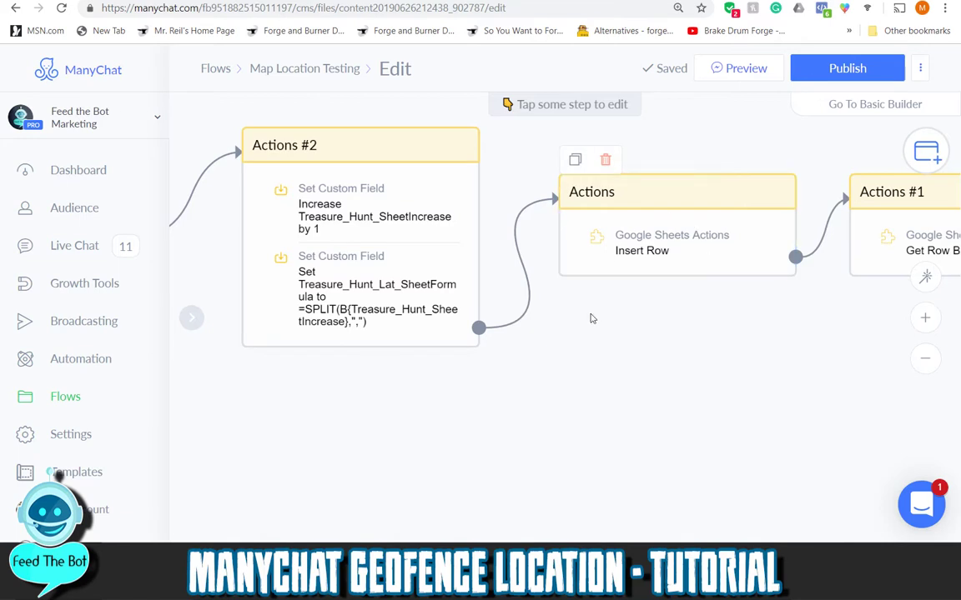
pyautogui.hscroll(2, 641, 344)
pyautogui.hscroll(-2, 641, 343)
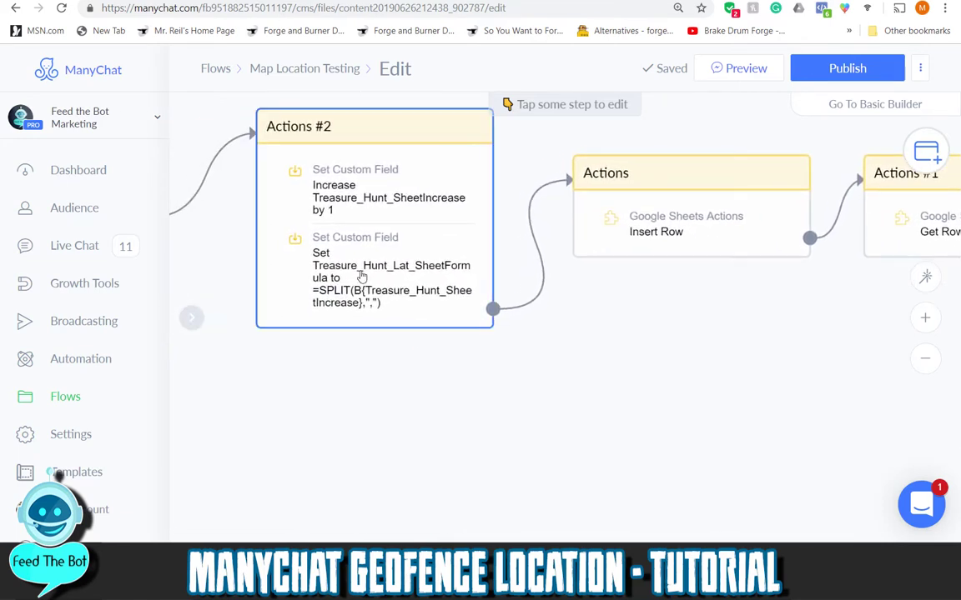
pyautogui.hscroll(4, 743, 310)
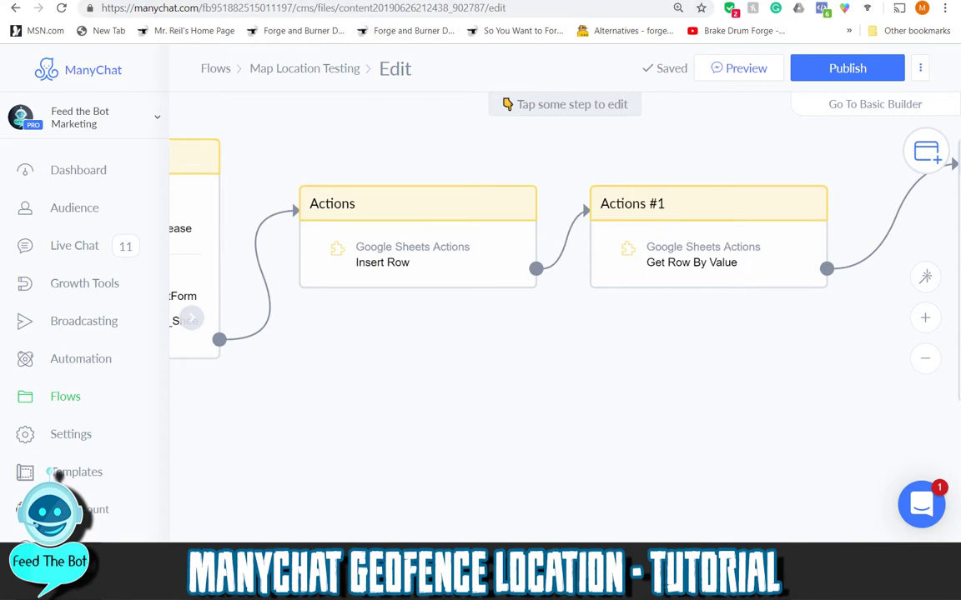
pyautogui.click(464, 2)
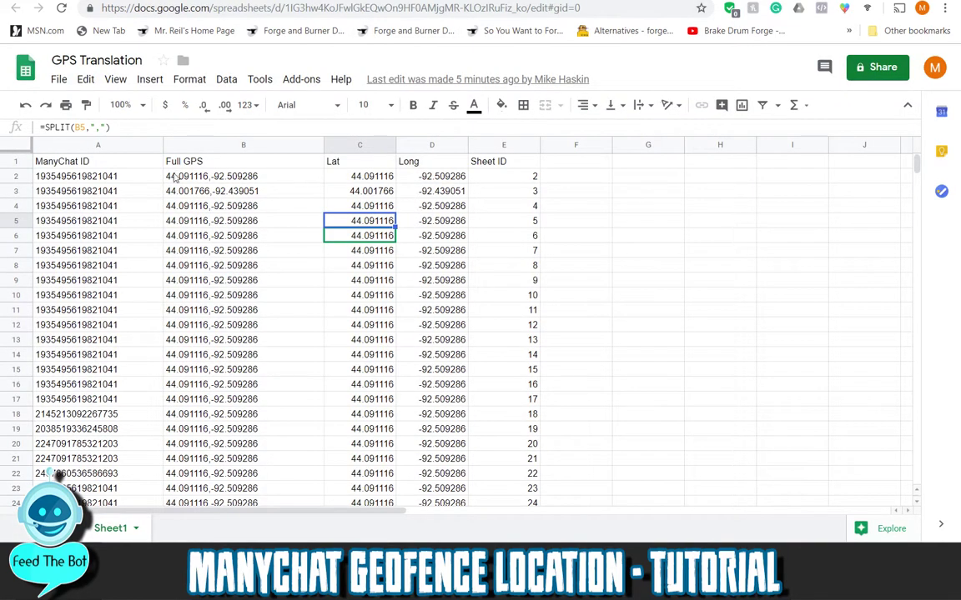
pyautogui.click(74, 165)
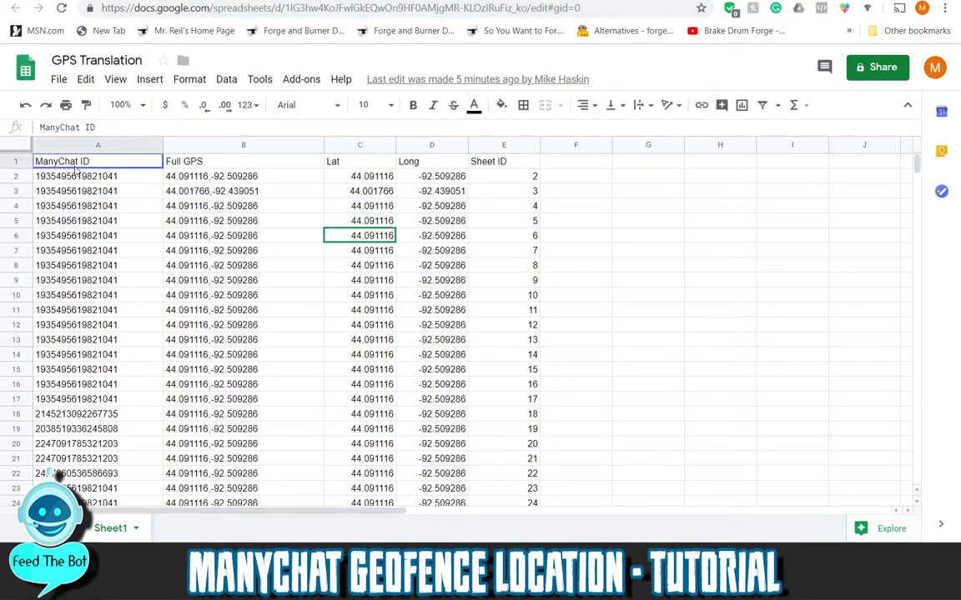
pyautogui.click(191, 163)
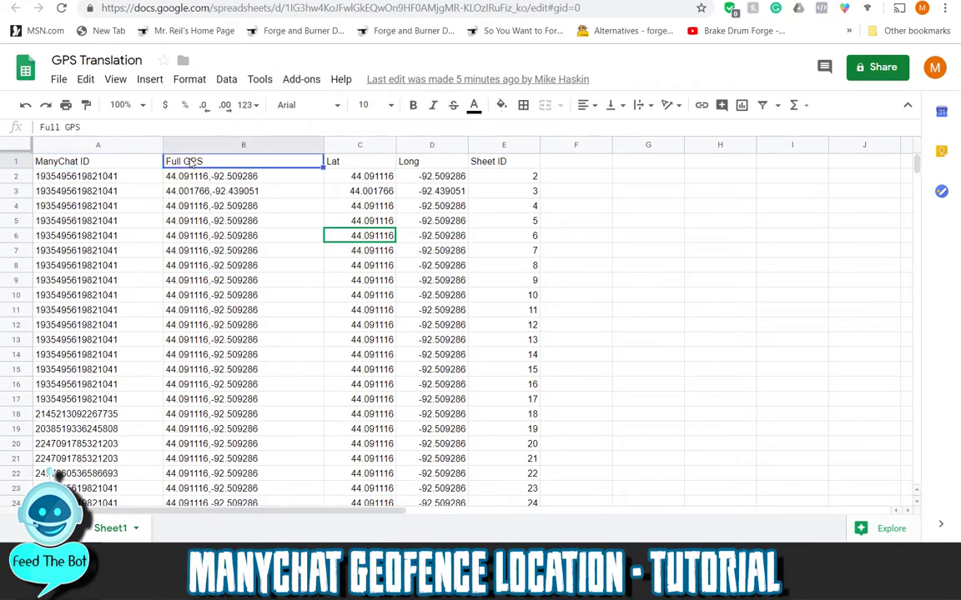
pyautogui.click(342, 165)
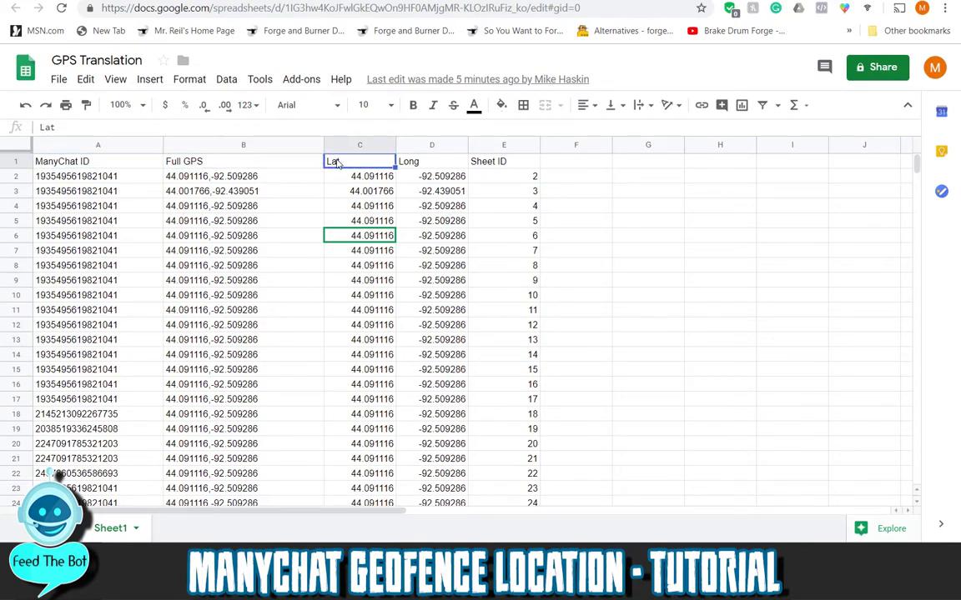
# Examine row 3's SPLIT formula under Lat and its Long value, as well as the whole Sheet ID and Long columns.
pyautogui.click(365, 194)
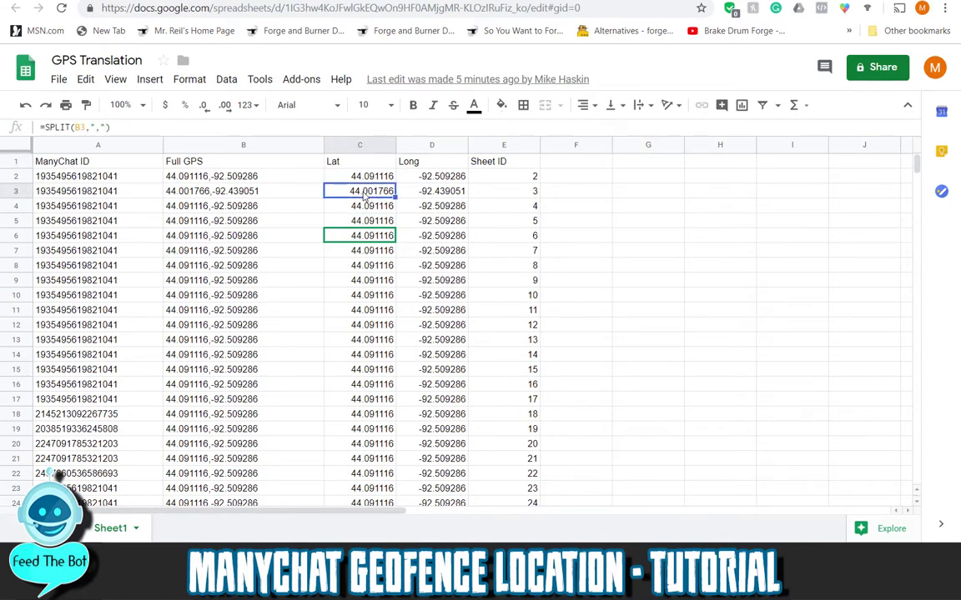
pyautogui.click(438, 195)
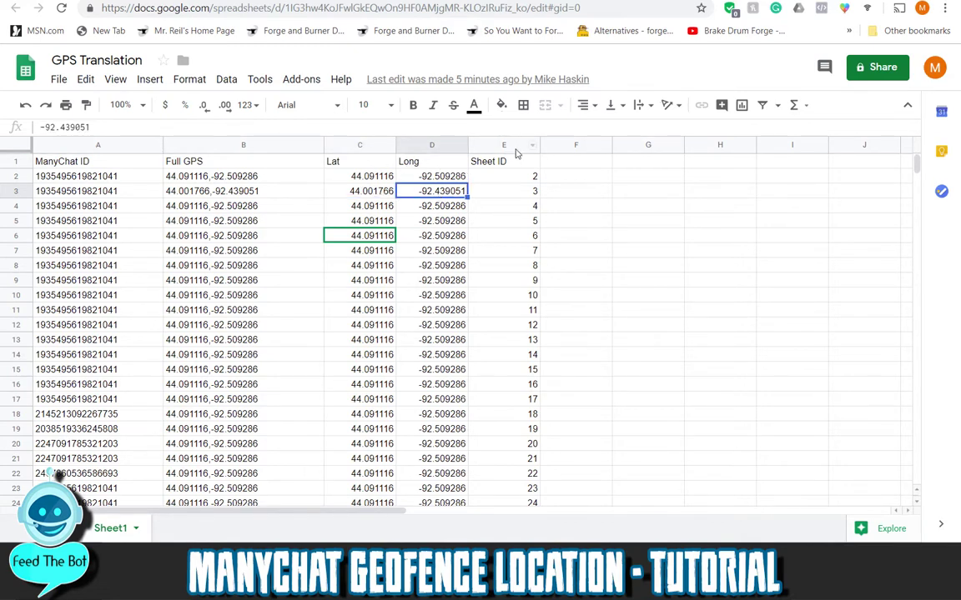
pyautogui.click(488, 145)
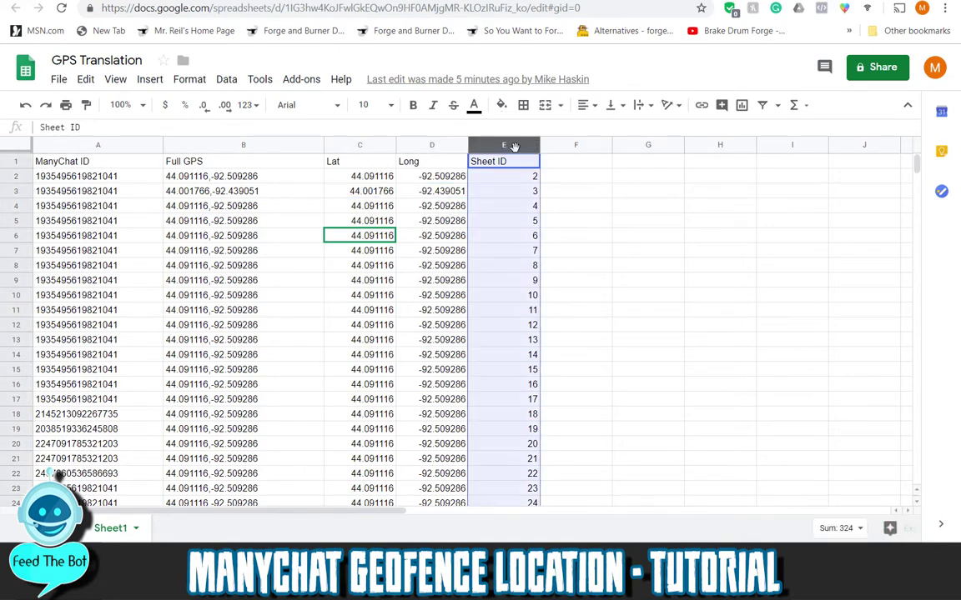
pyautogui.click(432, 147)
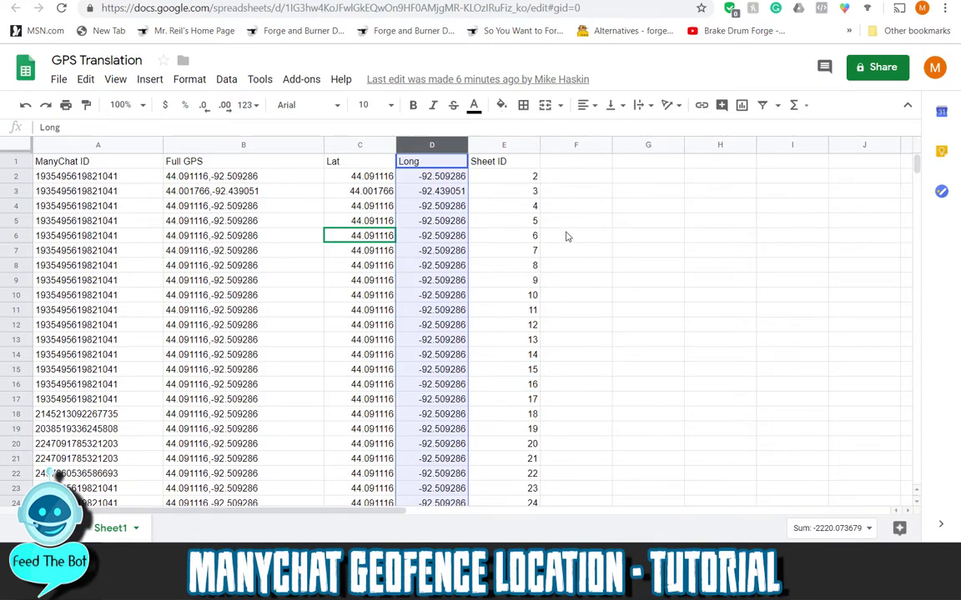
pyautogui.scroll(-2, 541, 234)
pyautogui.scroll(2, 532, 296)
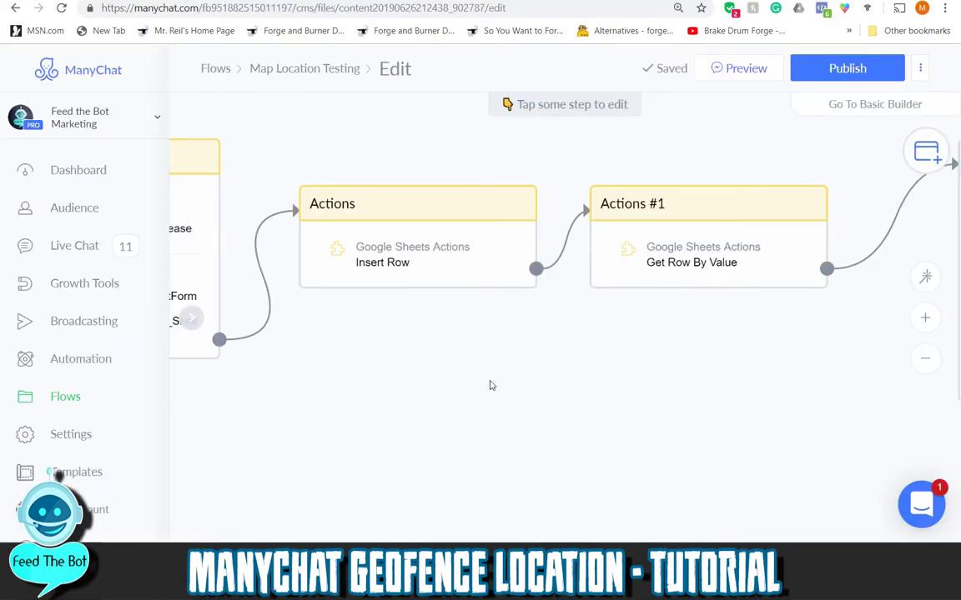
# Back in the ManyChat flow, open the Get Row By Value action in Actions #1 and examine its spreadsheet, worksheet and lookup settings.
pyautogui.scroll(-3, 490, 385)
pyautogui.scroll(2, 436, 408)
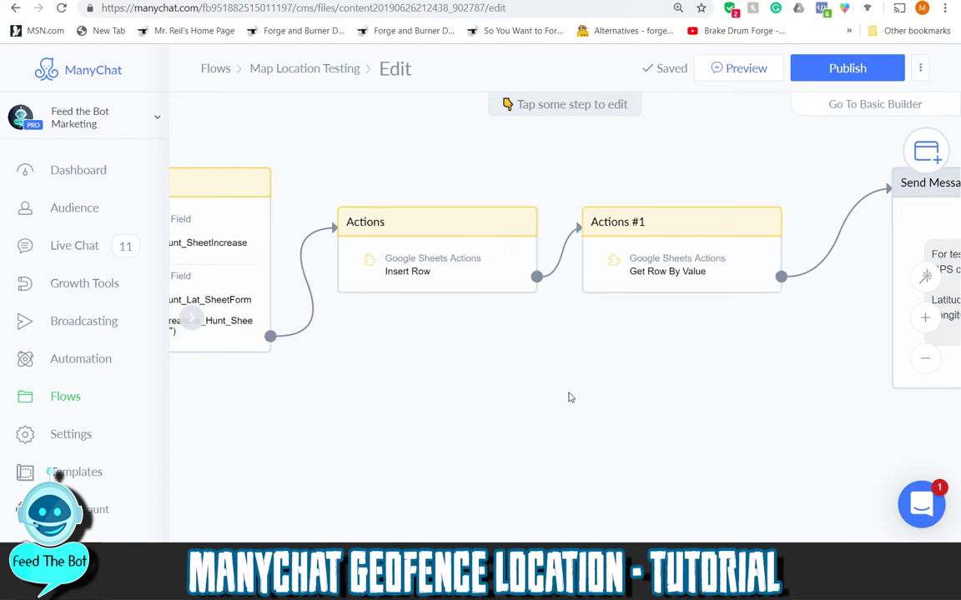
pyautogui.scroll(-2, 570, 398)
pyautogui.moveTo(469, 382); pyautogui.dragTo(504, 365)
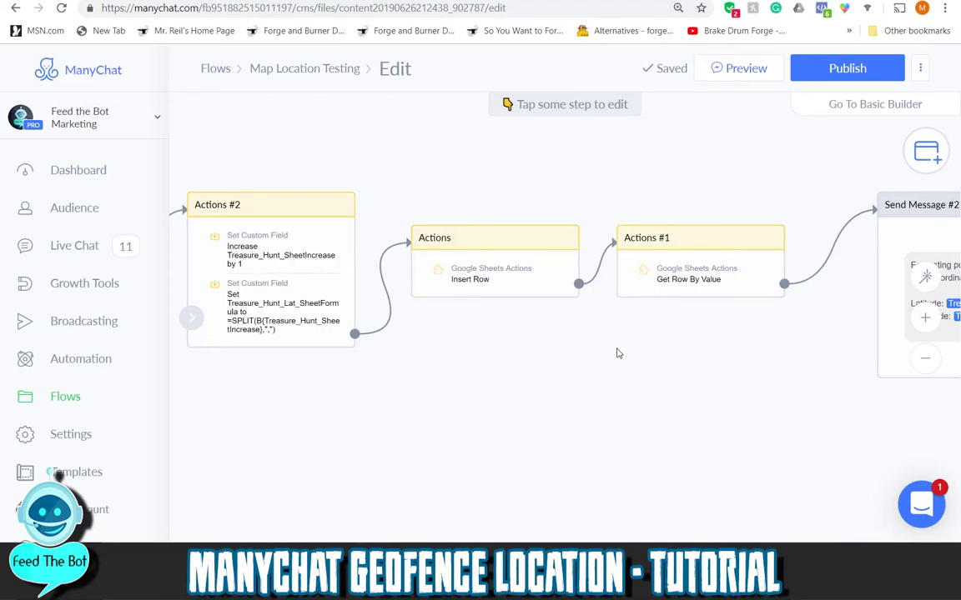
pyautogui.click(732, 272)
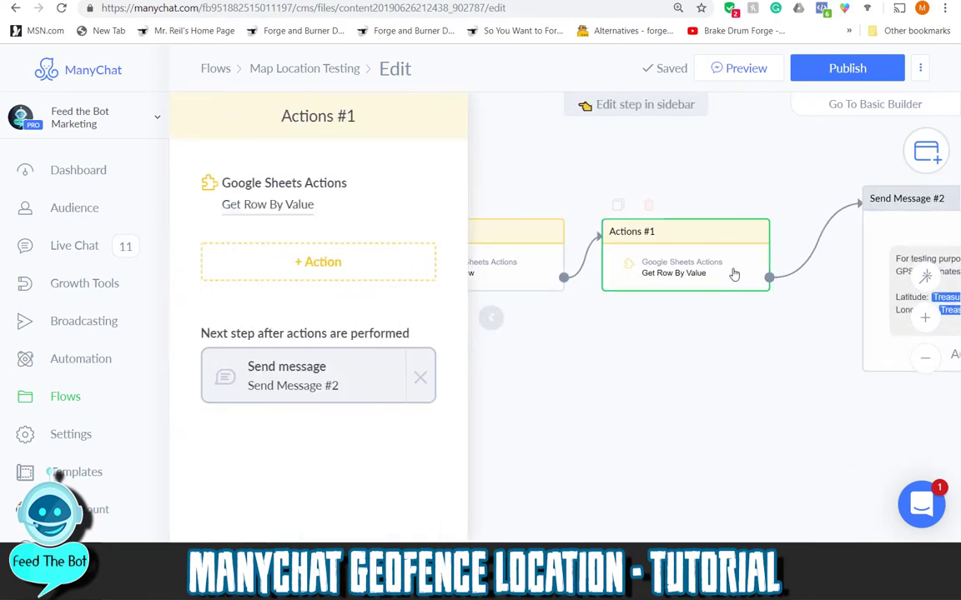
pyautogui.click(255, 205)
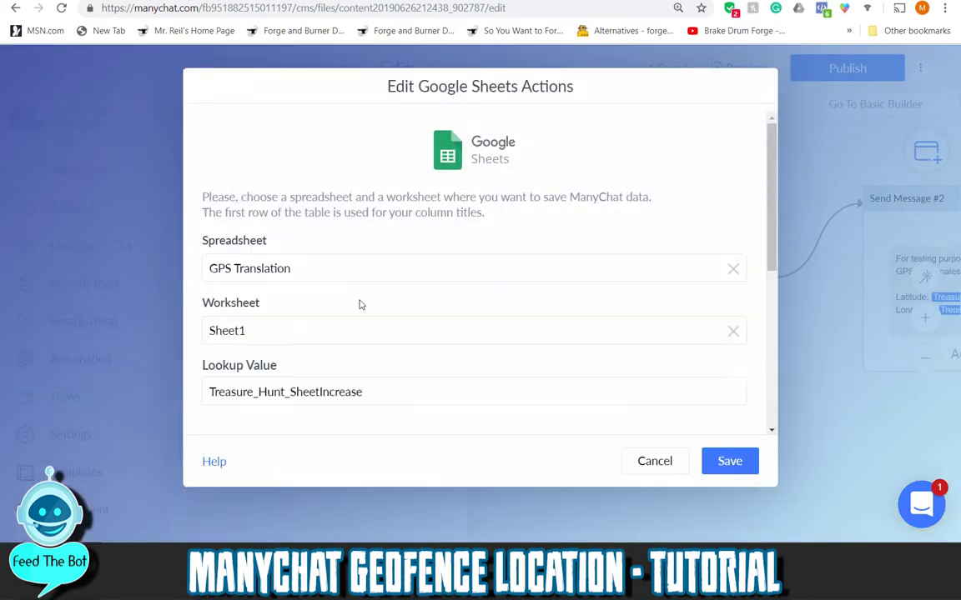
pyautogui.scroll(-2, 300, 281)
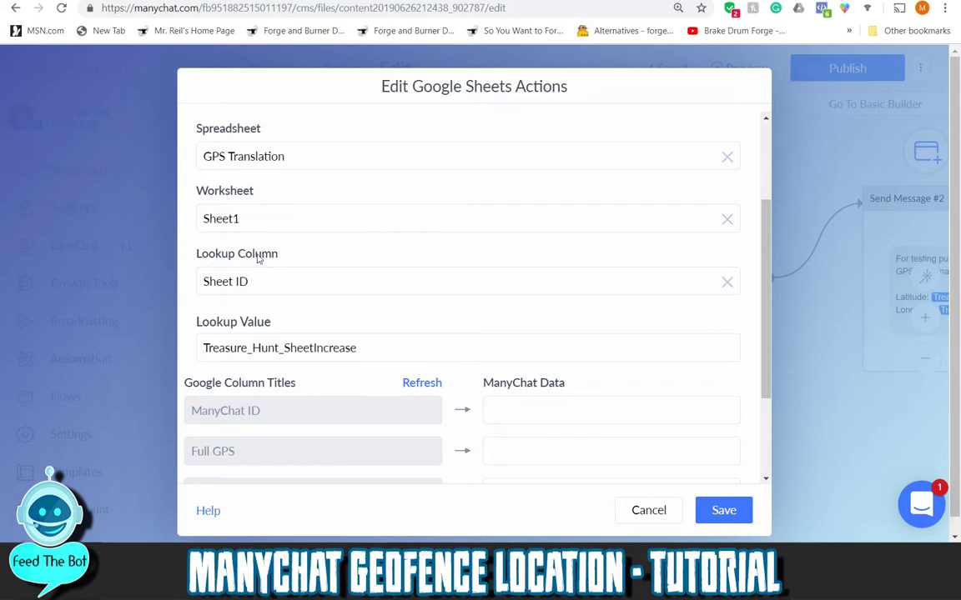
# Compare the Sheet ID header in the GPS Translation spreadsheet with the lookup column and value set in the Get Row By Value action.
pyautogui.click(678, 6)
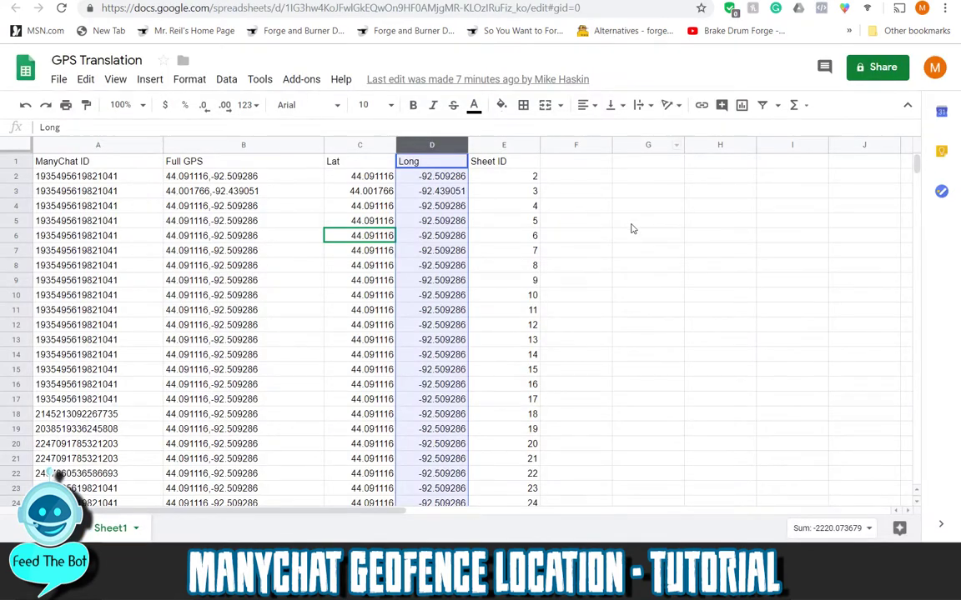
pyautogui.click(492, 162)
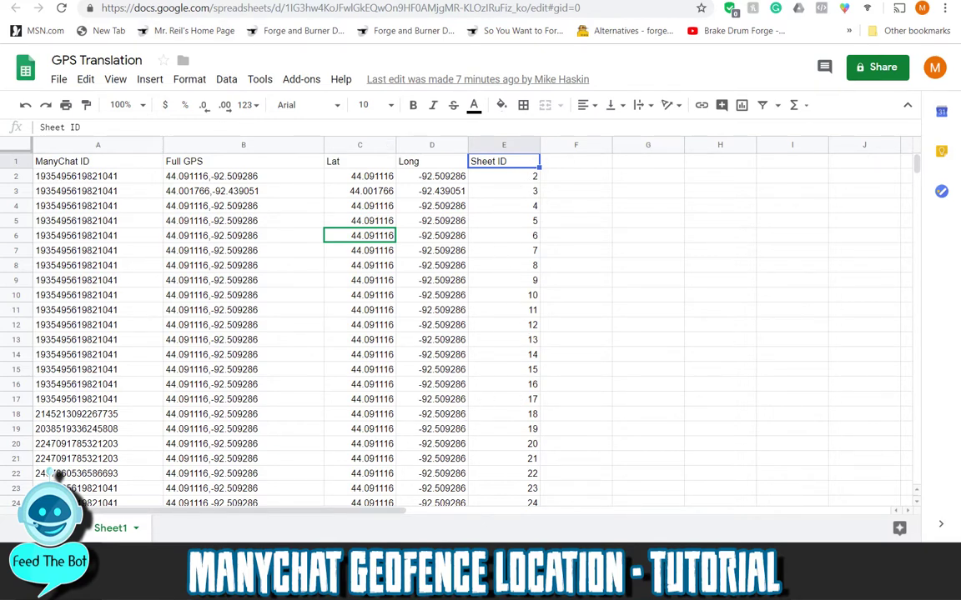
pyautogui.hotkey('ctrl', 'Tab')
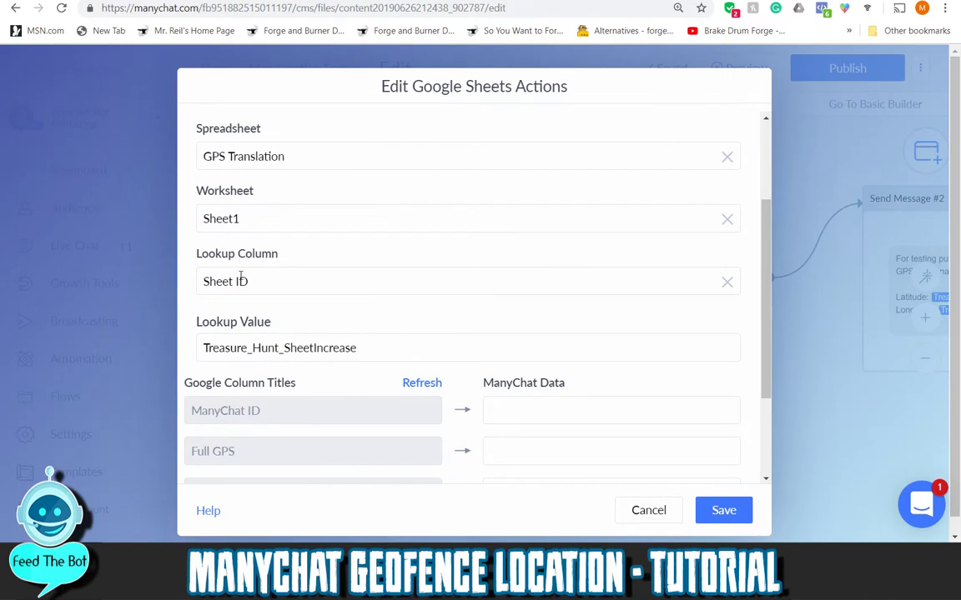
pyautogui.scroll(-1, 250, 281)
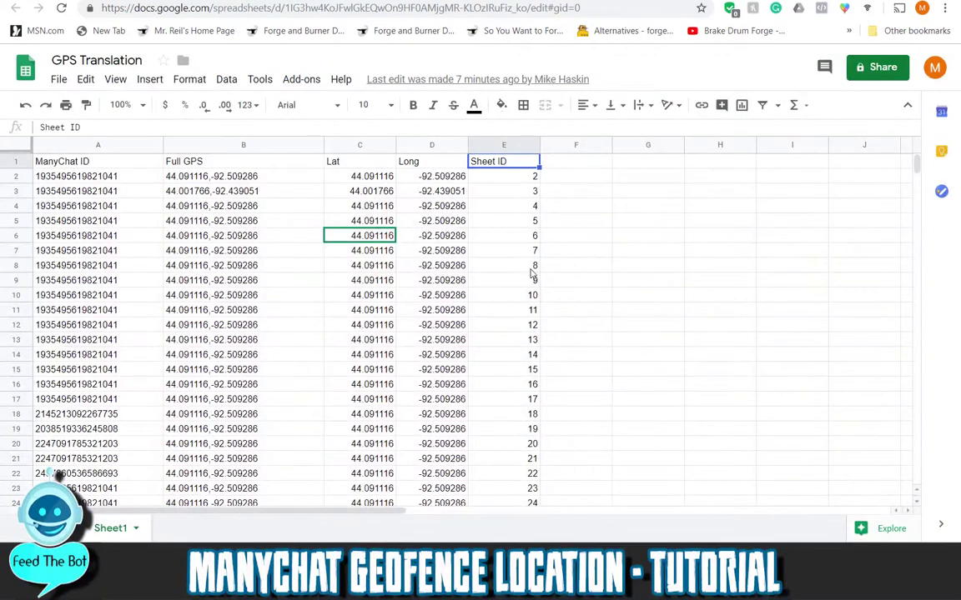
# Examine the spreadsheet row with Sheet ID 8 as a lookup example, and return to the action's Lat and Long field mapping.
pyautogui.click(532, 267)
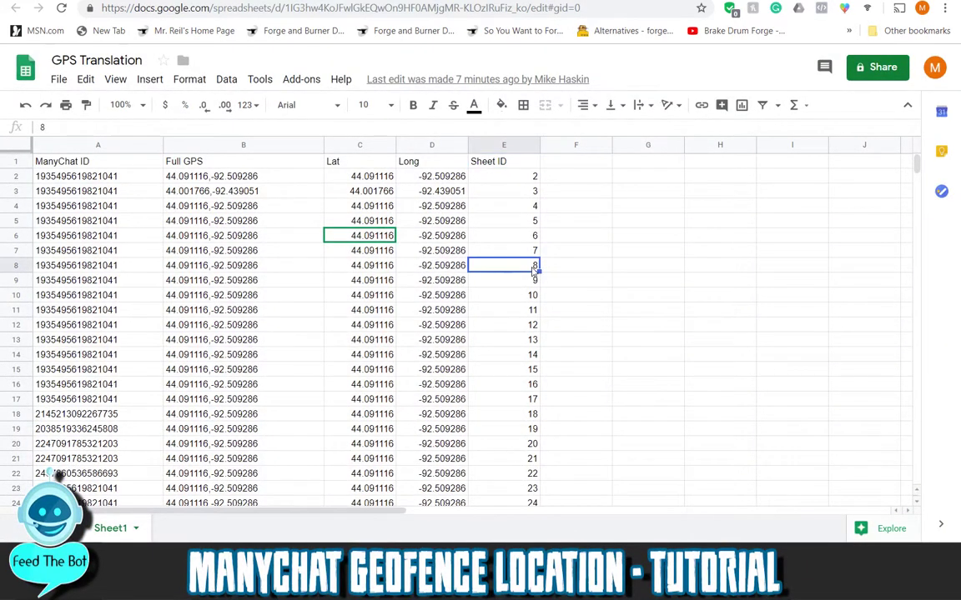
pyautogui.click(20, 266)
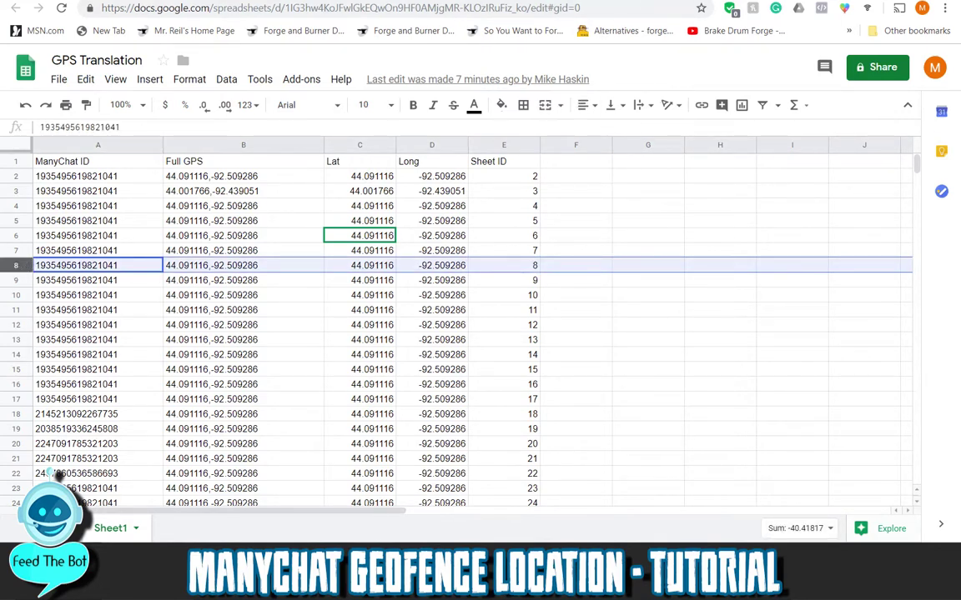
pyautogui.hotkey('ctrl', 'Tab')
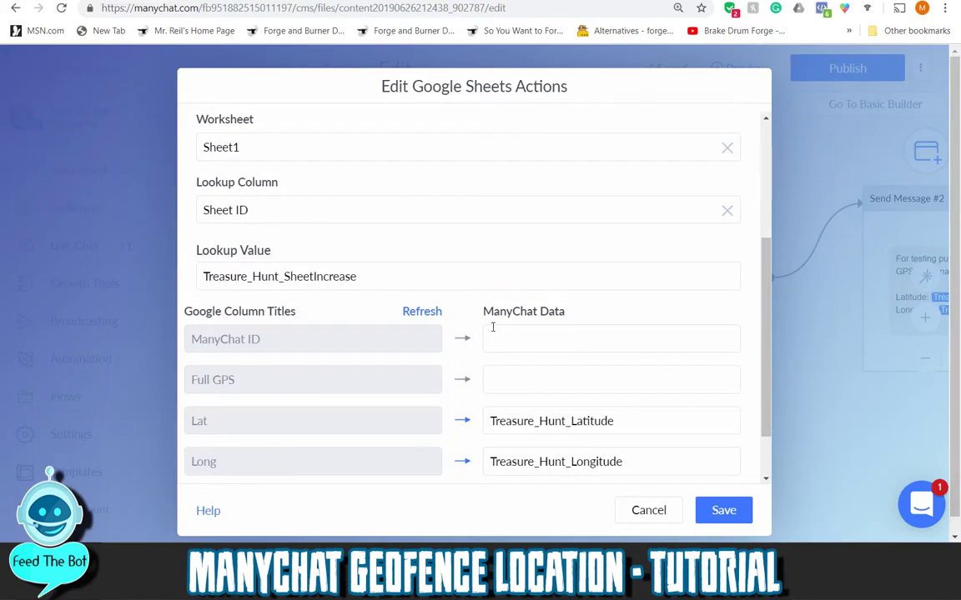
# Review the remaining column mapping down to Sheet ID, and close the Google Sheets action without saving.
pyautogui.scroll(-2, 381, 271)
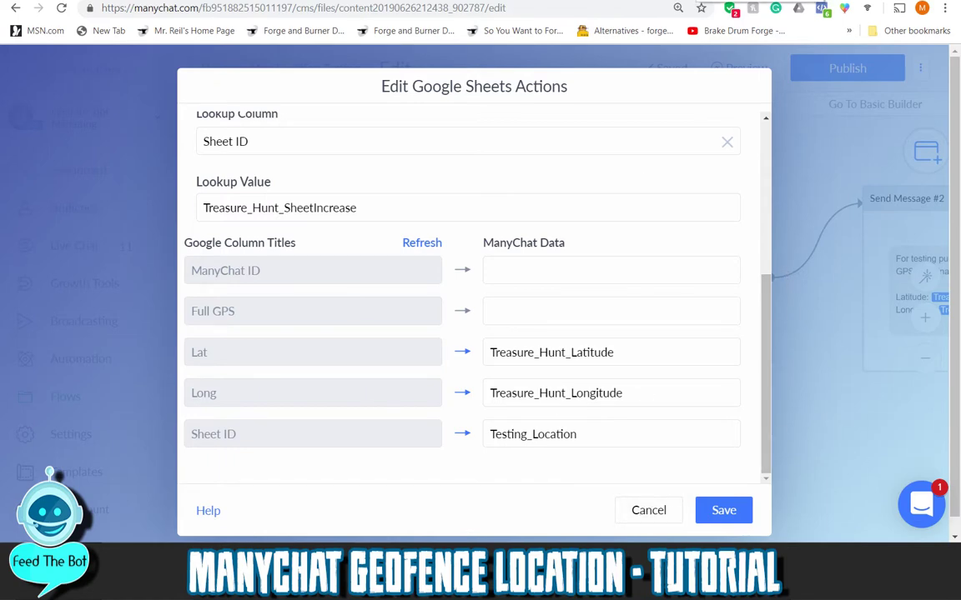
pyautogui.hotkey('ctrl', 'Tab')
pyautogui.click(648, 510)
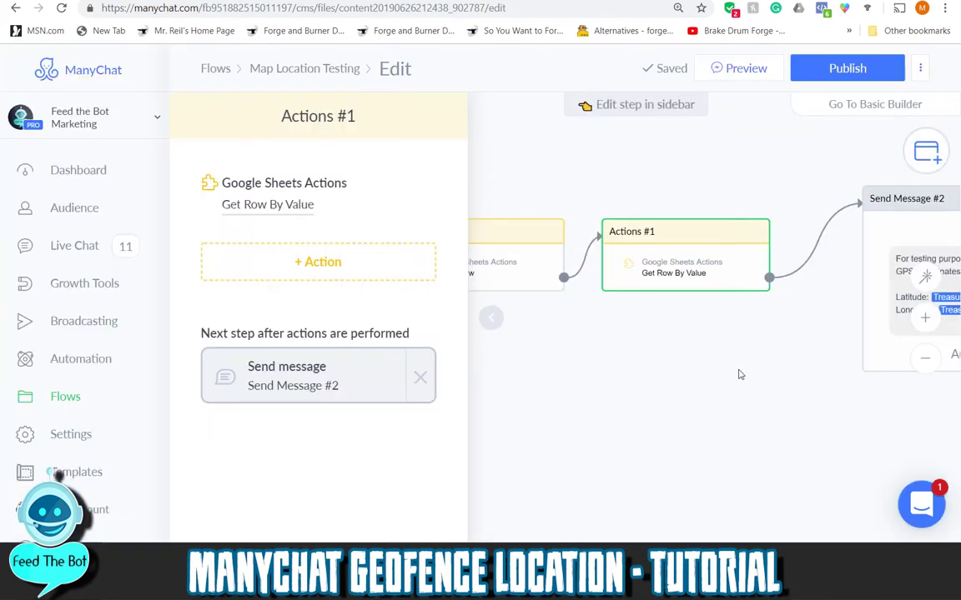
# Examine the Send Message #2 block after Actions #1, with its latitude and longitude fields.
pyautogui.moveTo(782, 429); pyautogui.dragTo(478, 398)
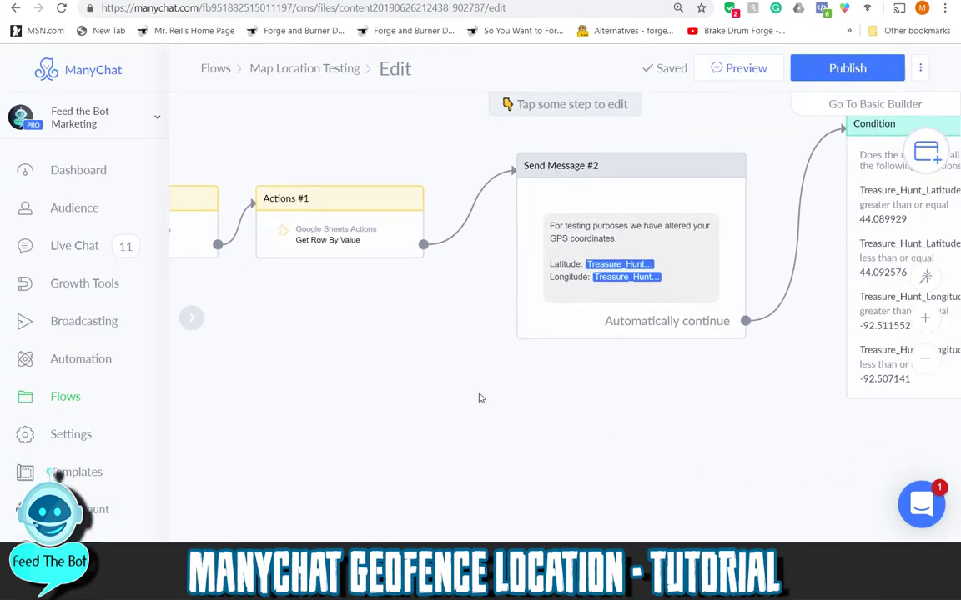
pyautogui.scroll(-3, 517, 390)
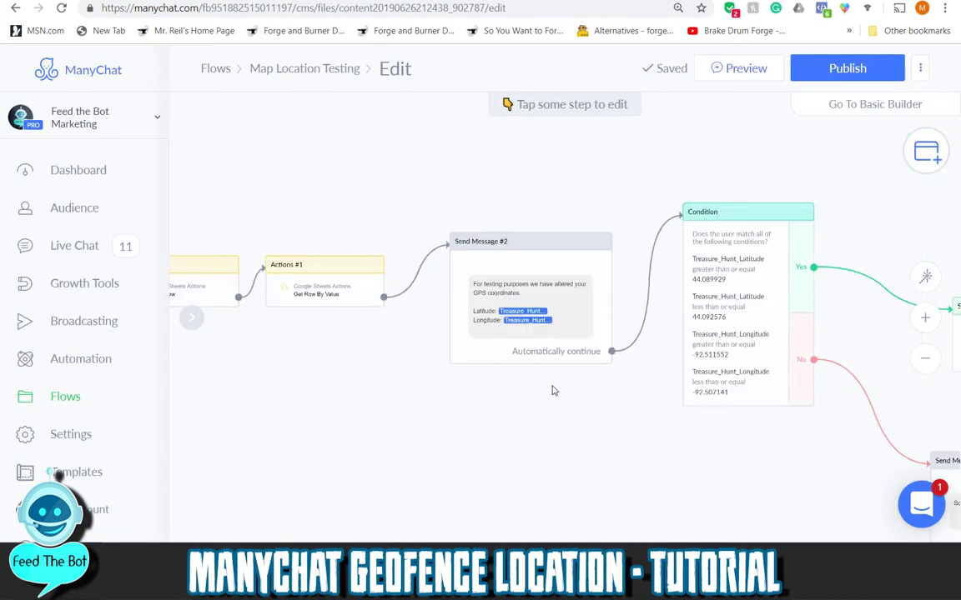
pyautogui.scroll(2, 548, 415)
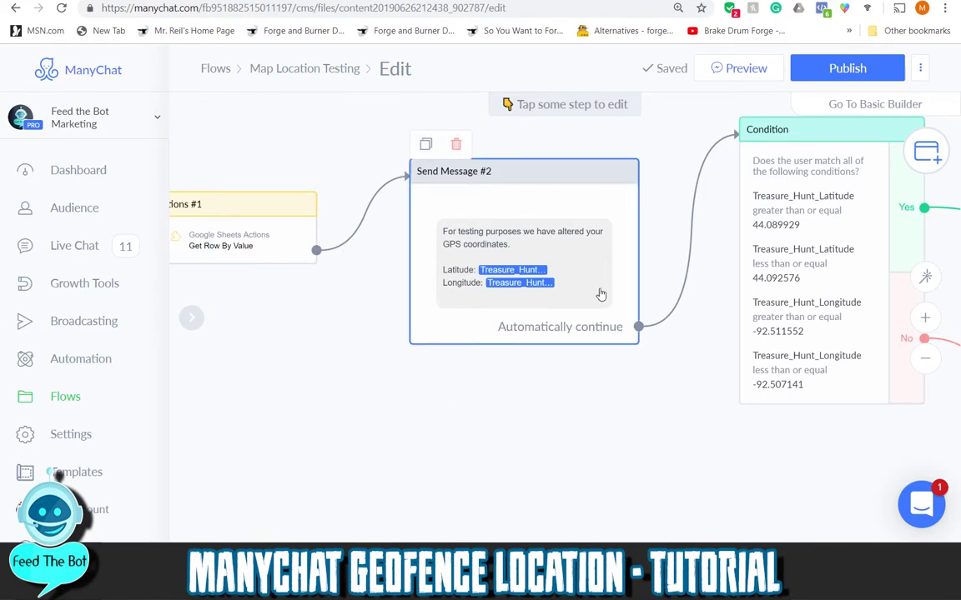
pyautogui.moveTo(628, 418); pyautogui.dragTo(469, 438)
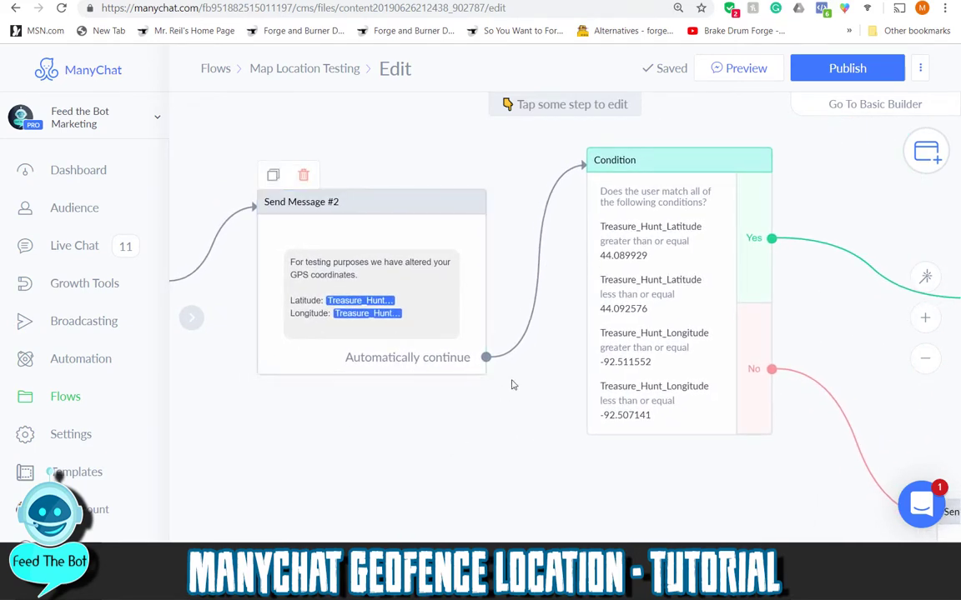
# Examine the Condition block following Send Message #2 and where its Yes and No branches lead.
pyautogui.moveTo(546, 380); pyautogui.dragTo(401, 343)
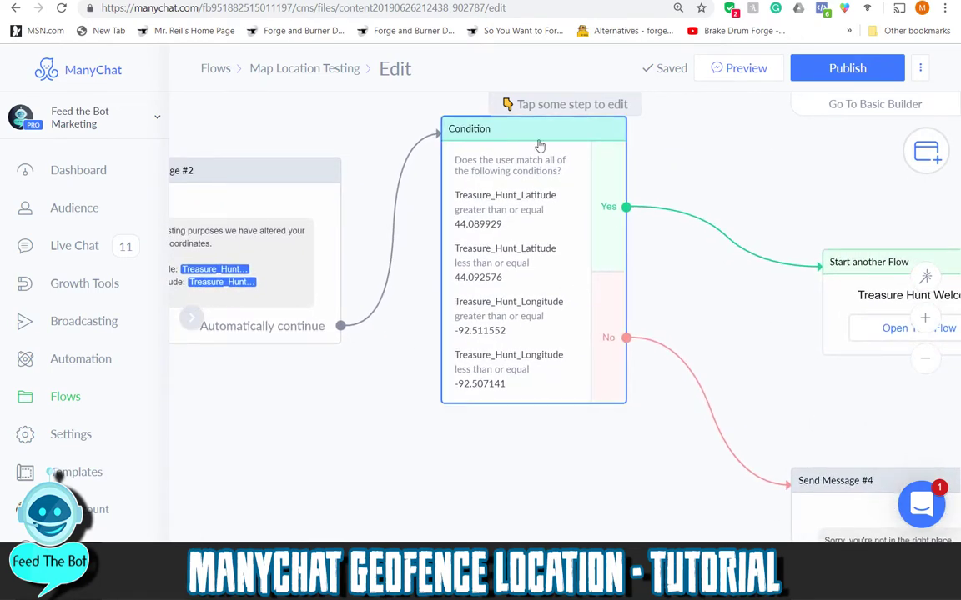
pyautogui.scroll(-2, 506, 327)
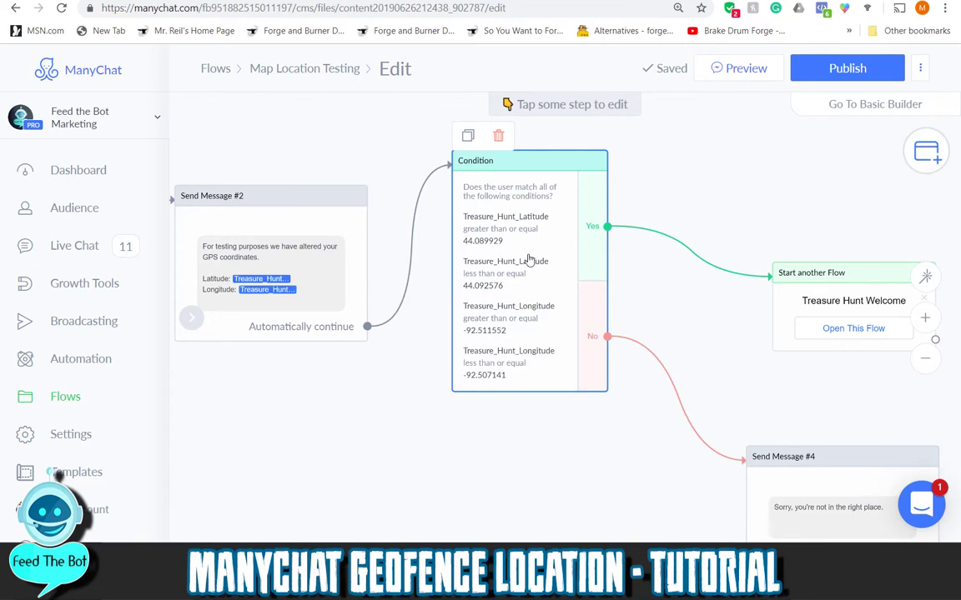
pyautogui.scroll(-1, 548, 292)
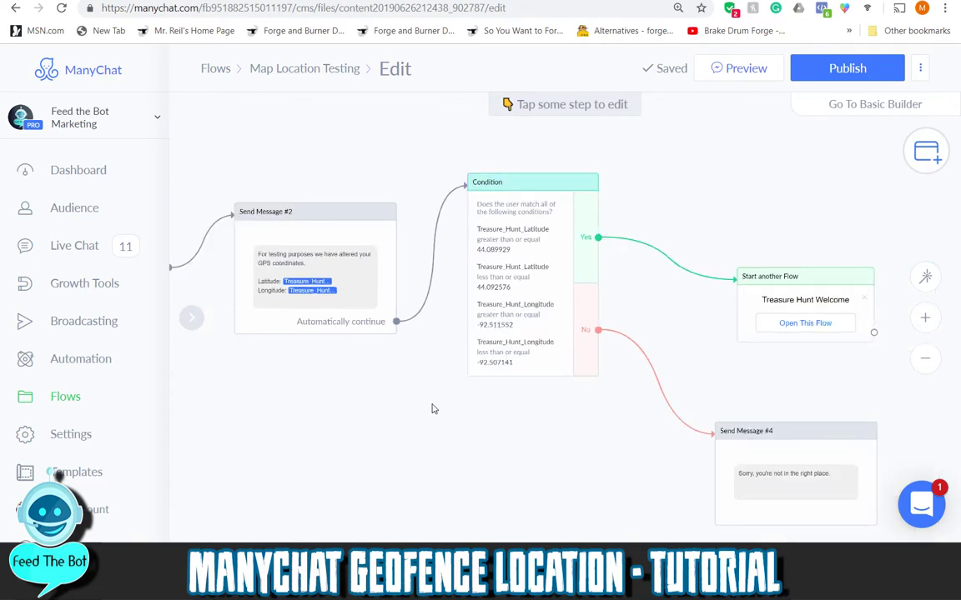
pyautogui.moveTo(451, 453); pyautogui.dragTo(484, 455)
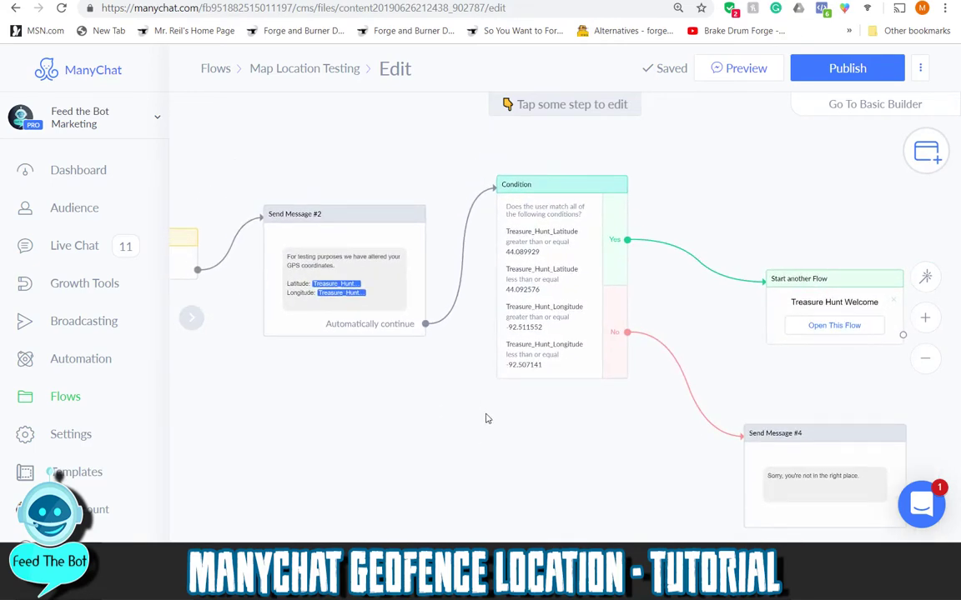
pyautogui.scroll(2, 485, 398)
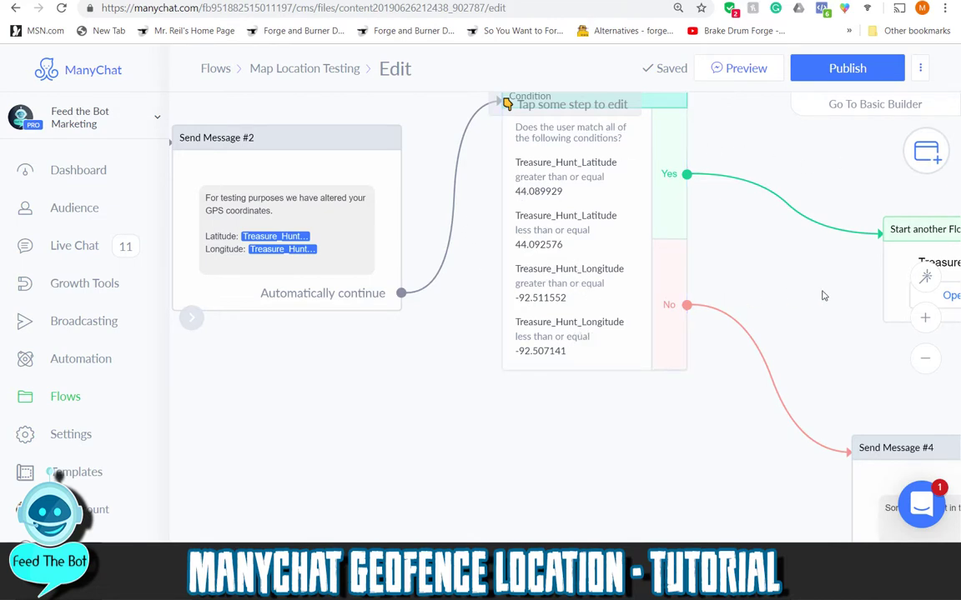
pyautogui.scroll(-2, 821, 293)
pyautogui.hscroll(1, 608, 400)
pyautogui.hscroll(1, 608, 401)
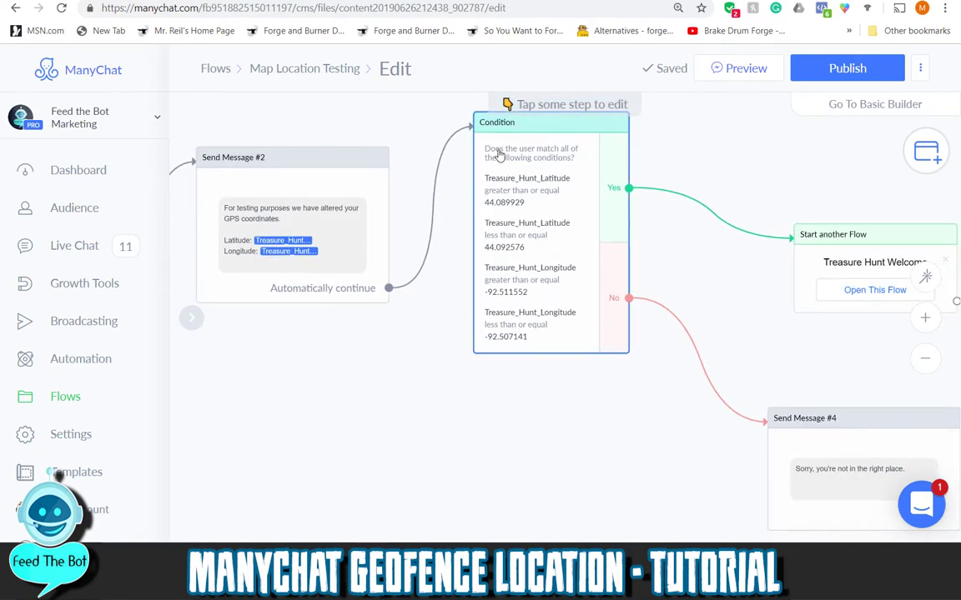
# Read the Condition's lower and upper limits for Treasure_Hunt_Latitude and Treasure_Hunt_Longitude.
pyautogui.scroll(3, 451, 250)
pyautogui.scroll(1, 442, 279)
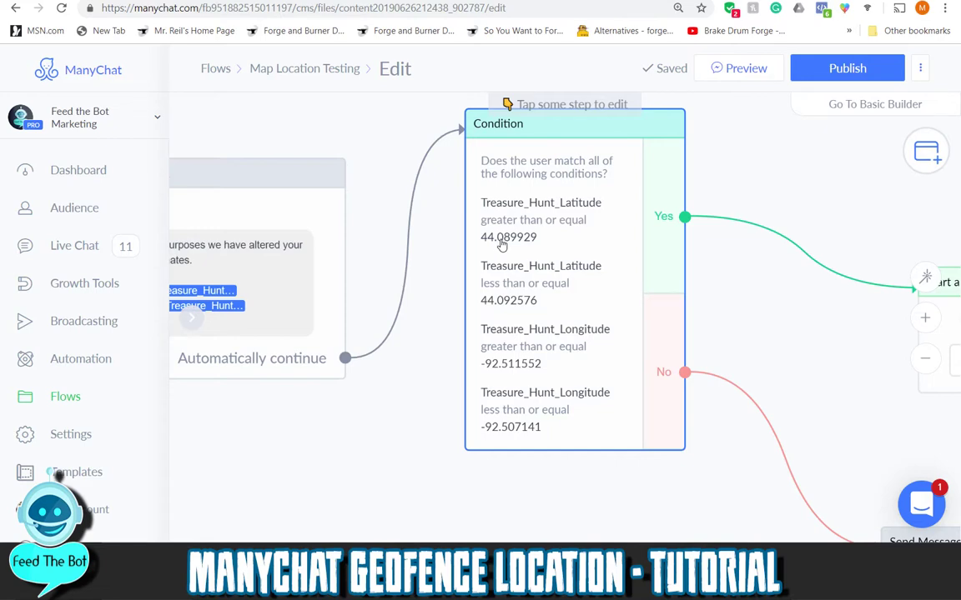
pyautogui.scroll(-1, 530, 246)
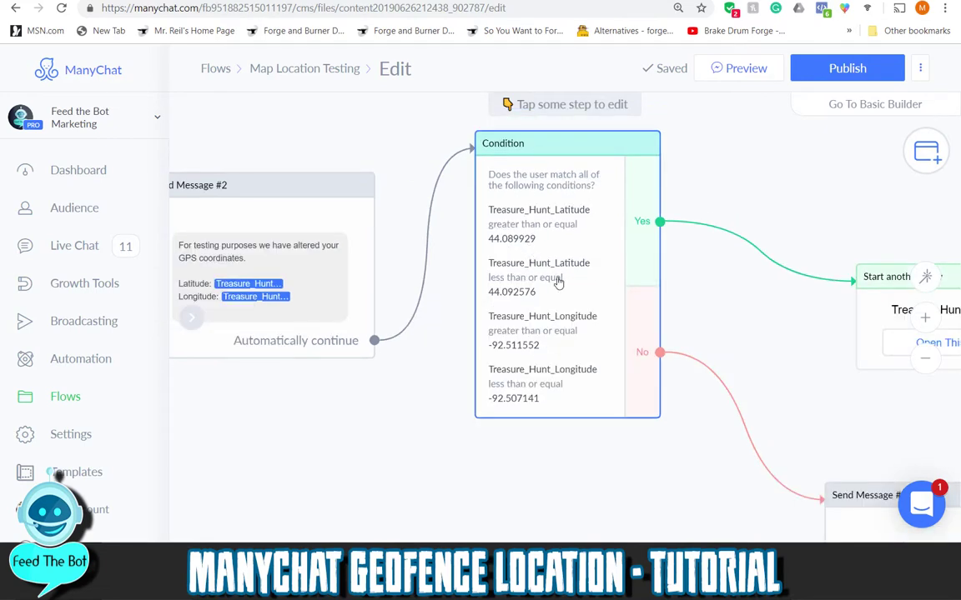
pyautogui.scroll(1, 559, 284)
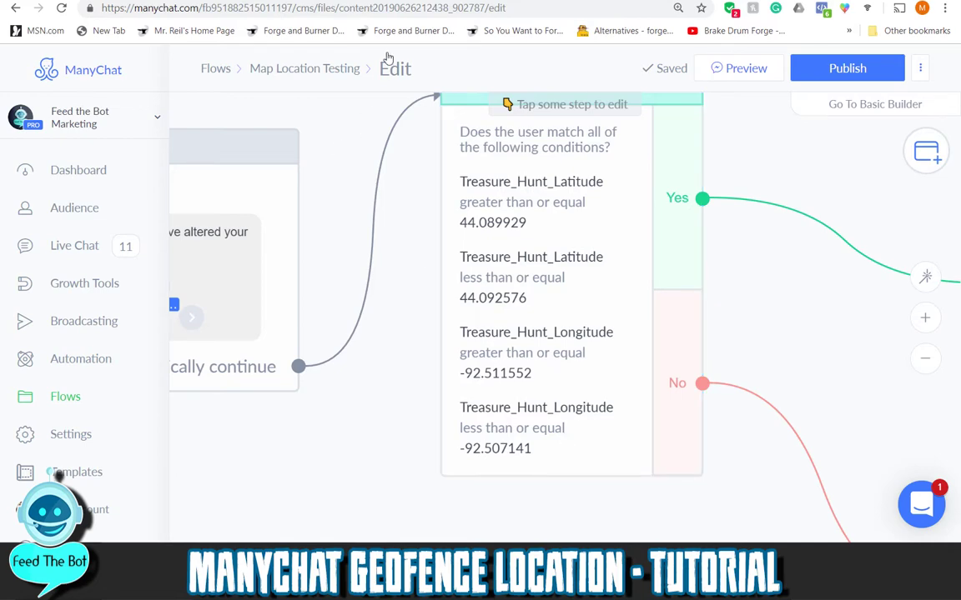
# Switch to the Google Maps view of Escape Challenge and check the coordinates of points northwest and northeast of it.
pyautogui.hotkey('ctrl', 'Tab')
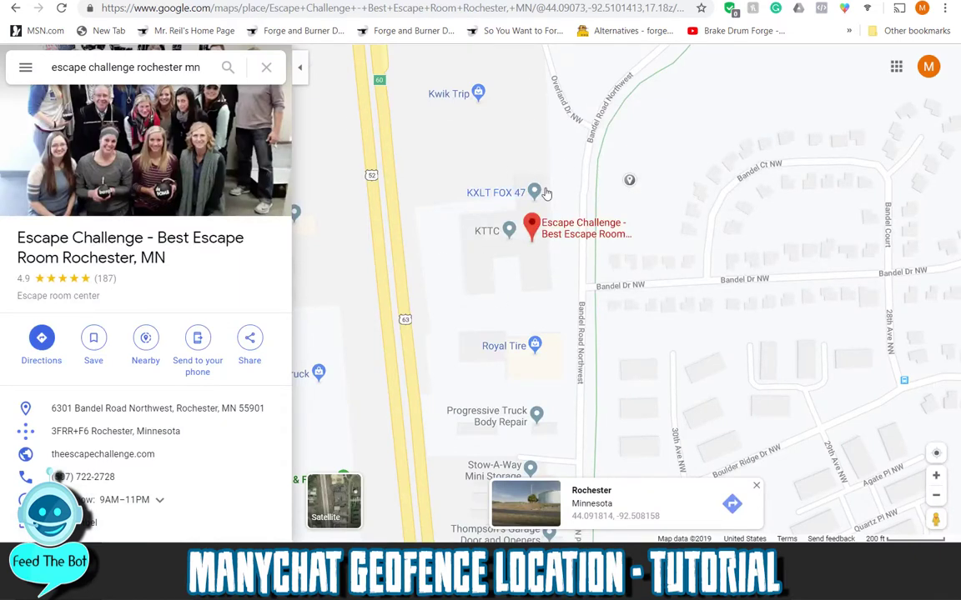
pyautogui.moveTo(687, 178)
pyautogui.mouseDown()
pyautogui.moveTo(752, 201)
pyautogui.moveTo(761, 238)
pyautogui.mouseUp()
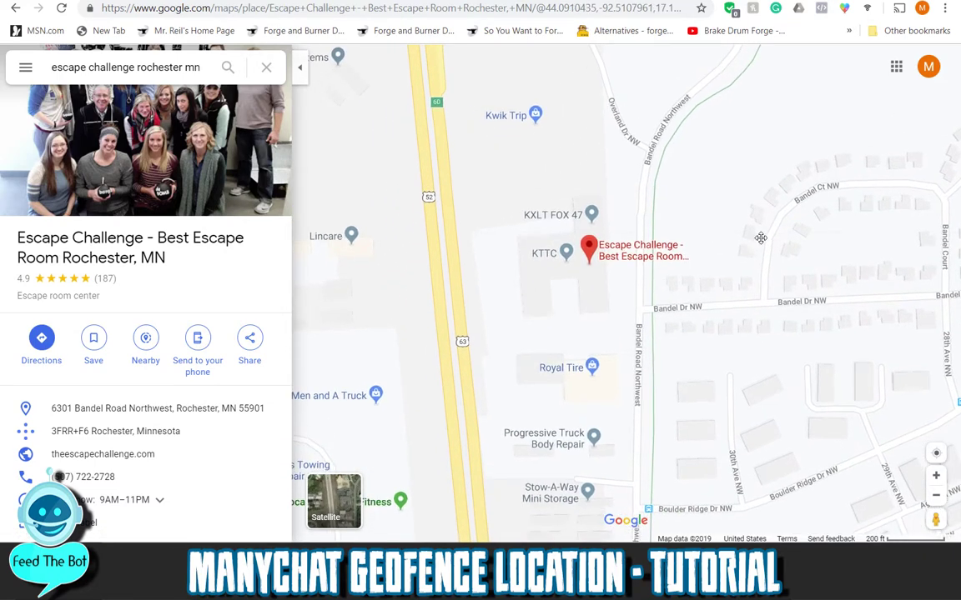
pyautogui.click(462, 182)
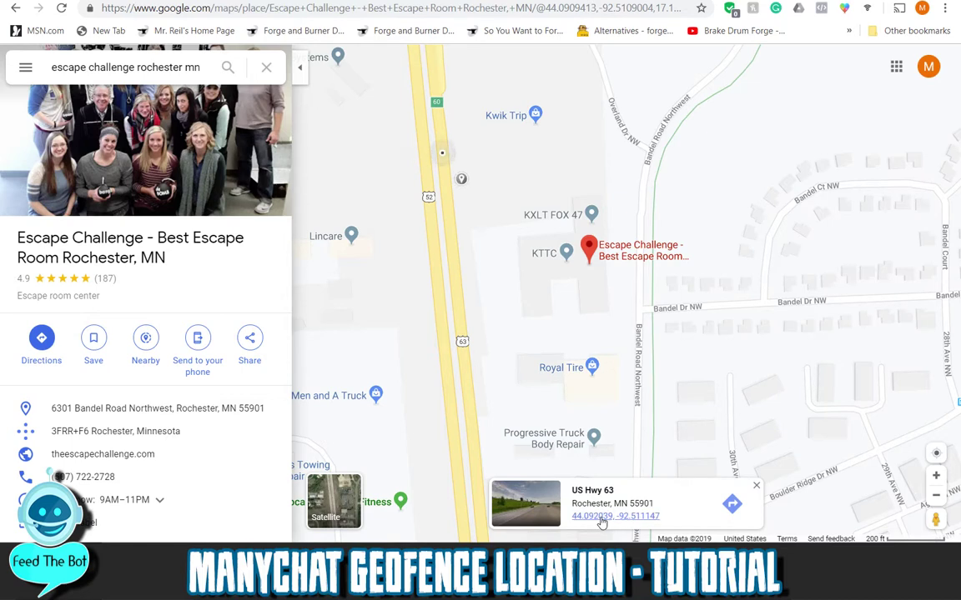
pyautogui.click(745, 164)
pyautogui.click(745, 164)
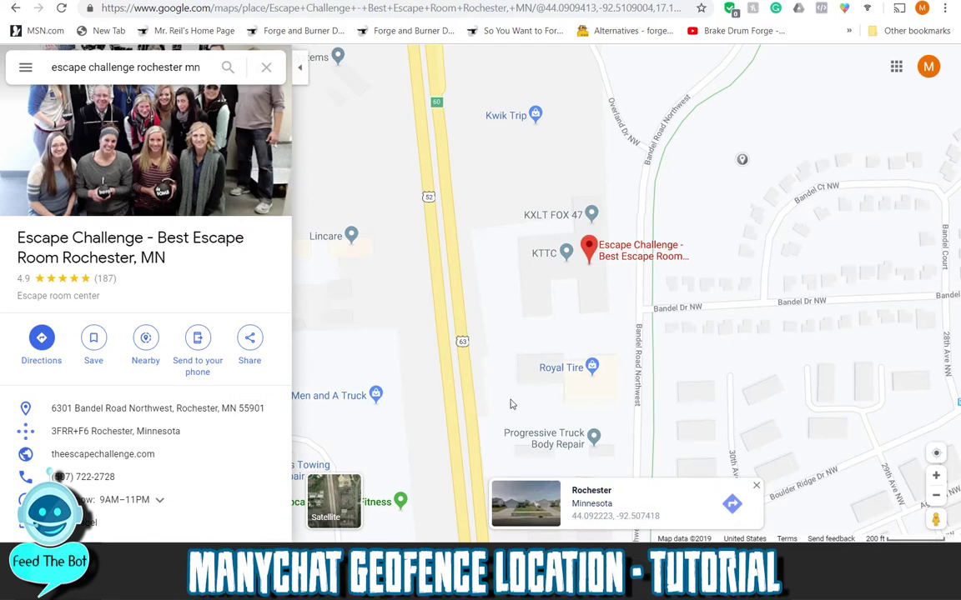
# Check the coordinates of points southwest and southeast of Escape Challenge, and dismiss the location card.
pyautogui.click(431, 427)
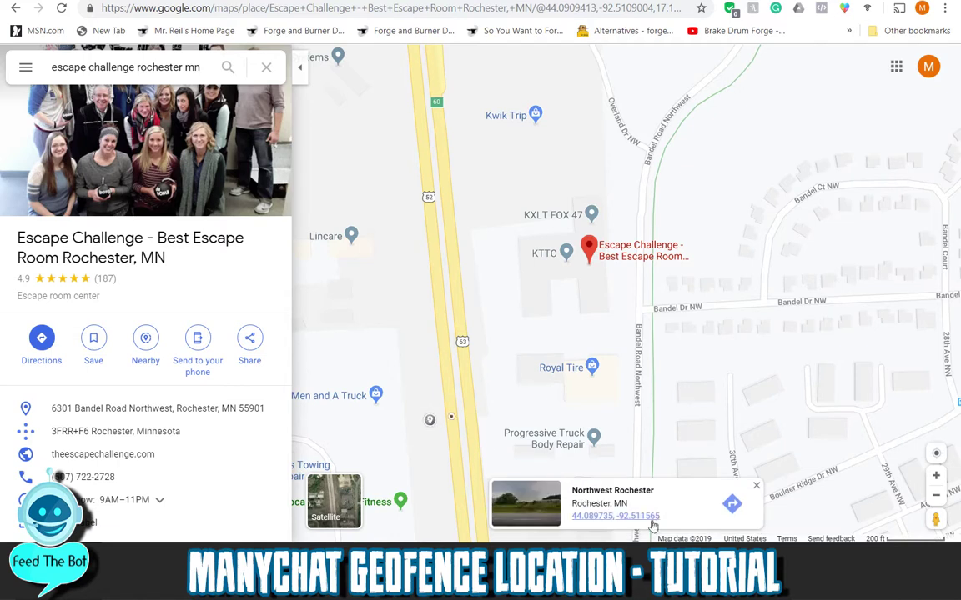
pyautogui.click(769, 407)
pyautogui.click(770, 411)
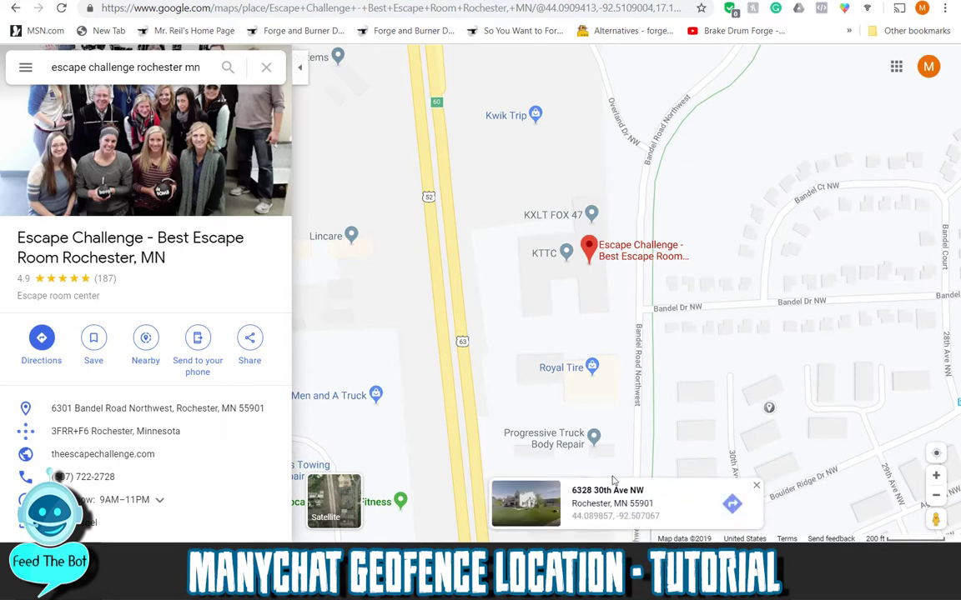
pyautogui.click(693, 365)
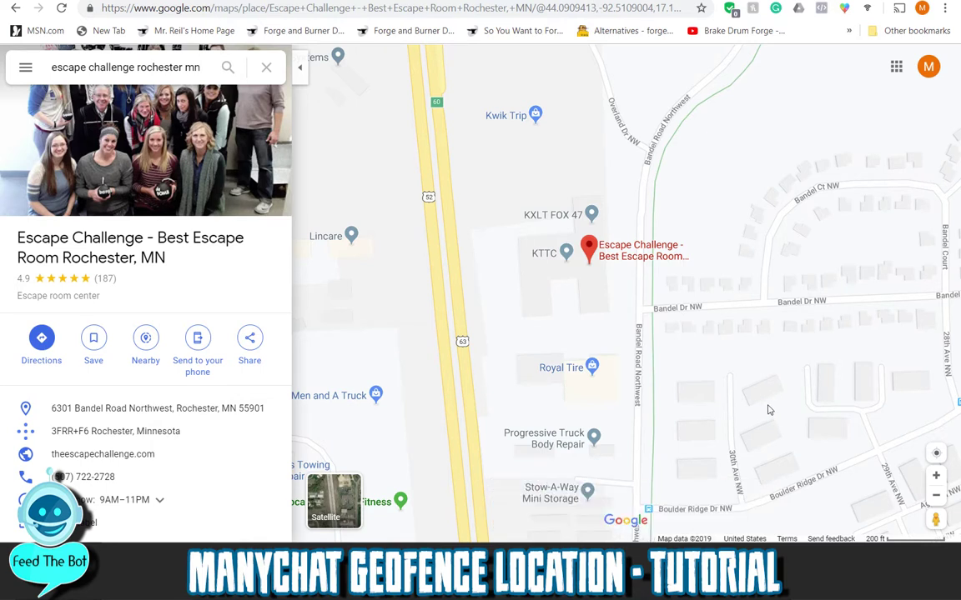
# Measure a path from the southeast corner of the area around Escape Challenge through its northeast corner to its northwest corner.
pyautogui.rightClick(769, 371)
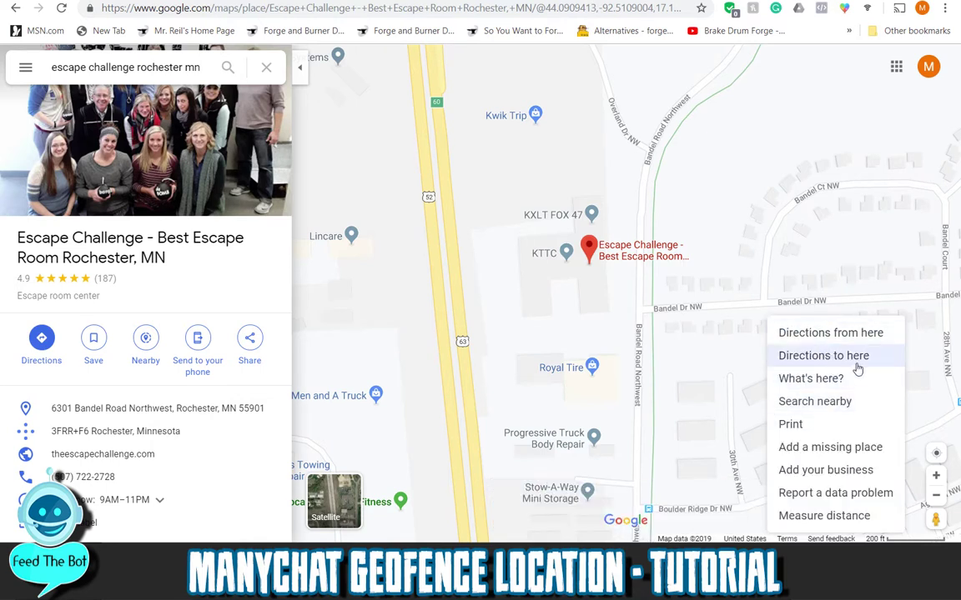
pyautogui.click(821, 516)
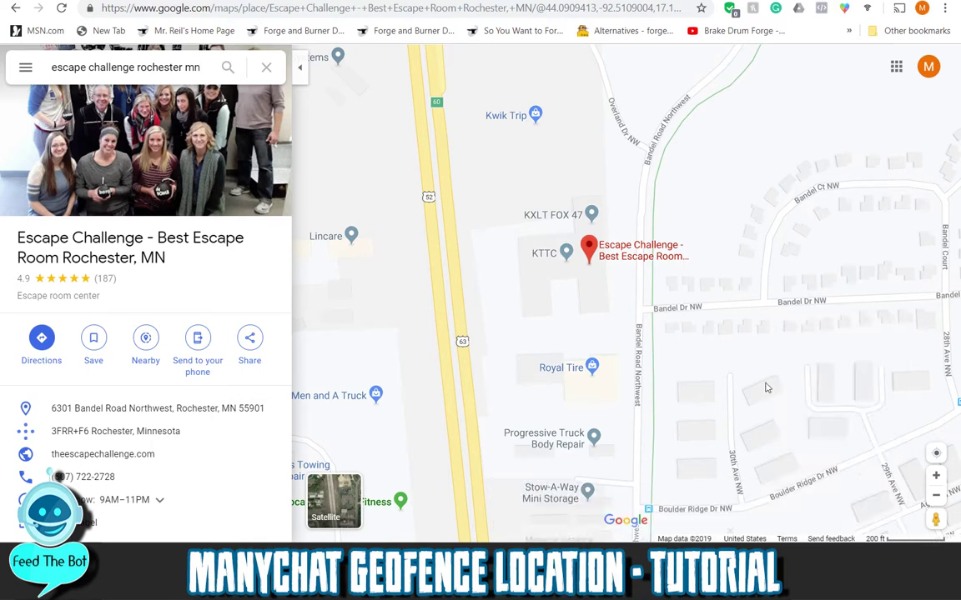
pyautogui.rightClick(753, 113)
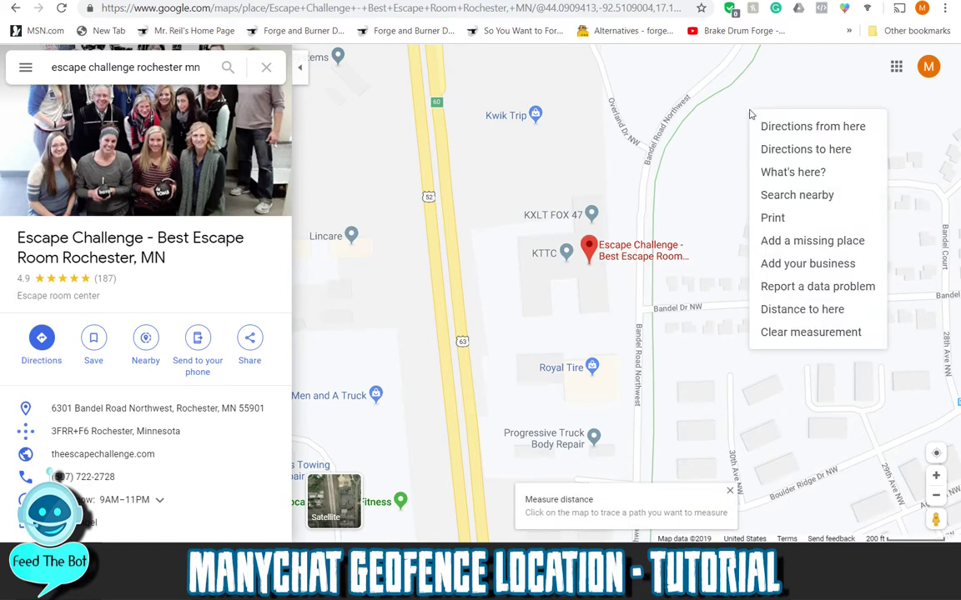
pyautogui.click(799, 312)
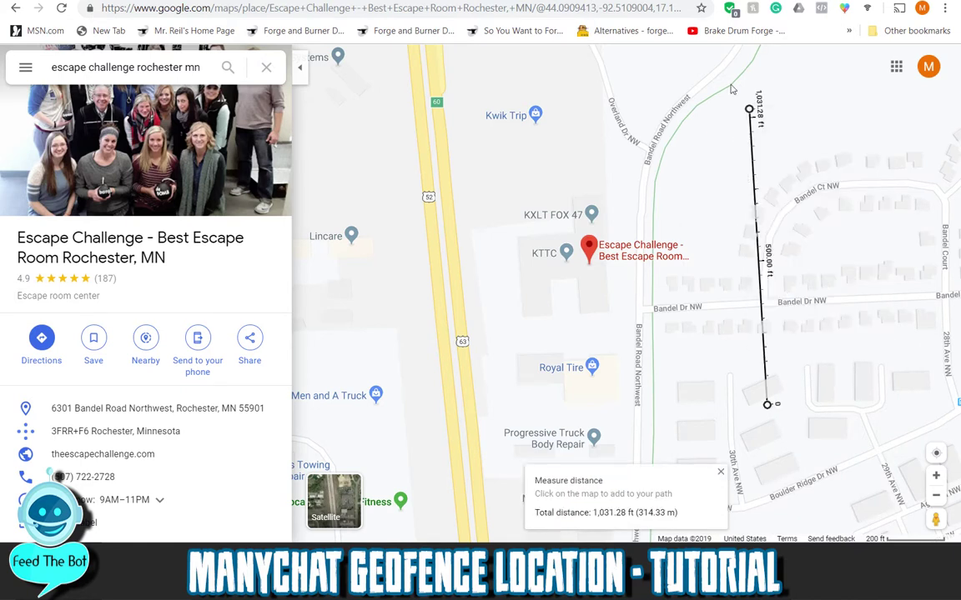
pyautogui.rightClick(397, 147)
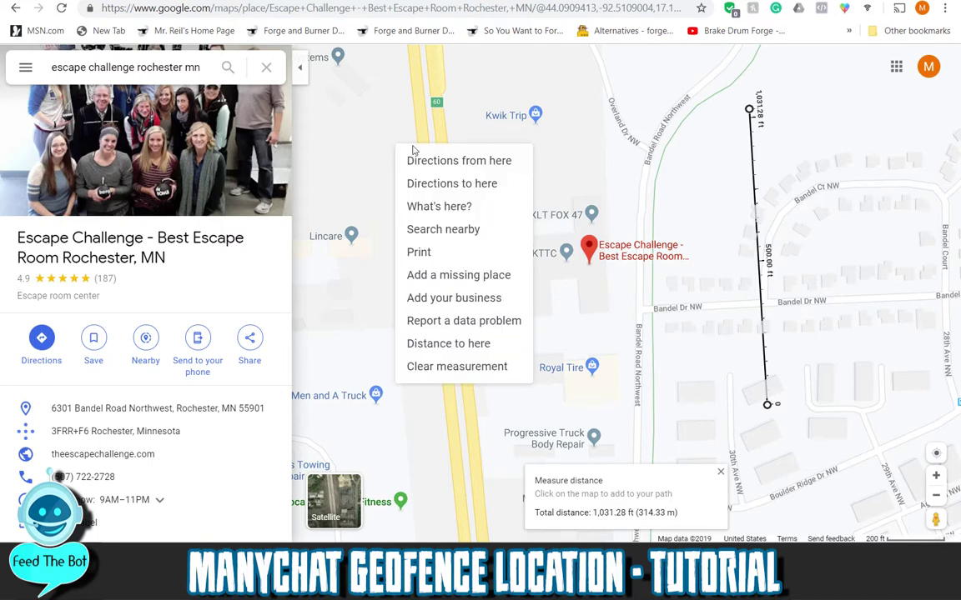
pyautogui.click(457, 348)
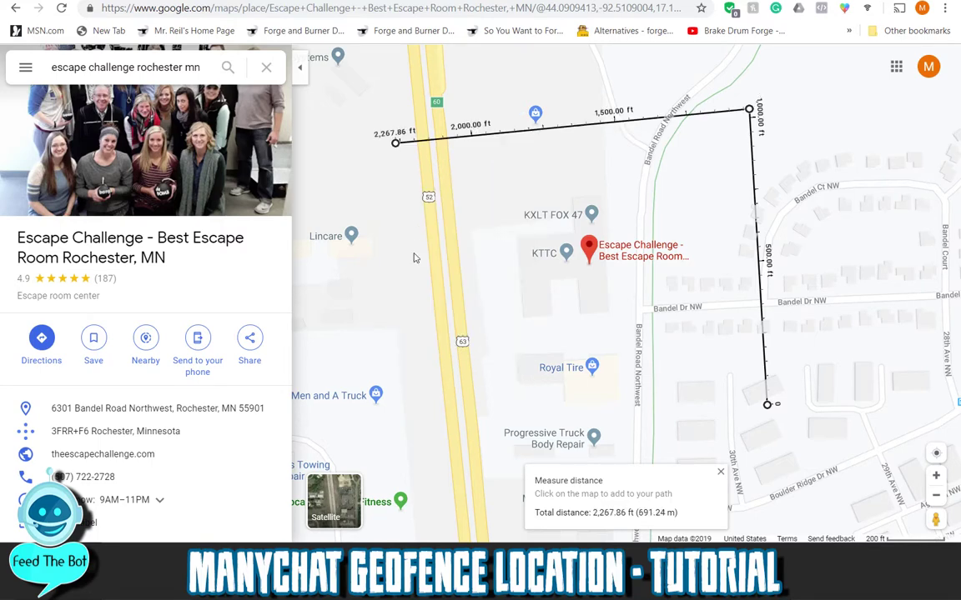
# Extend the measured path to the southwest corner and close it at the southeast starting point to enclose Escape Challenge.
pyautogui.rightClick(421, 437)
pyautogui.click(446, 492)
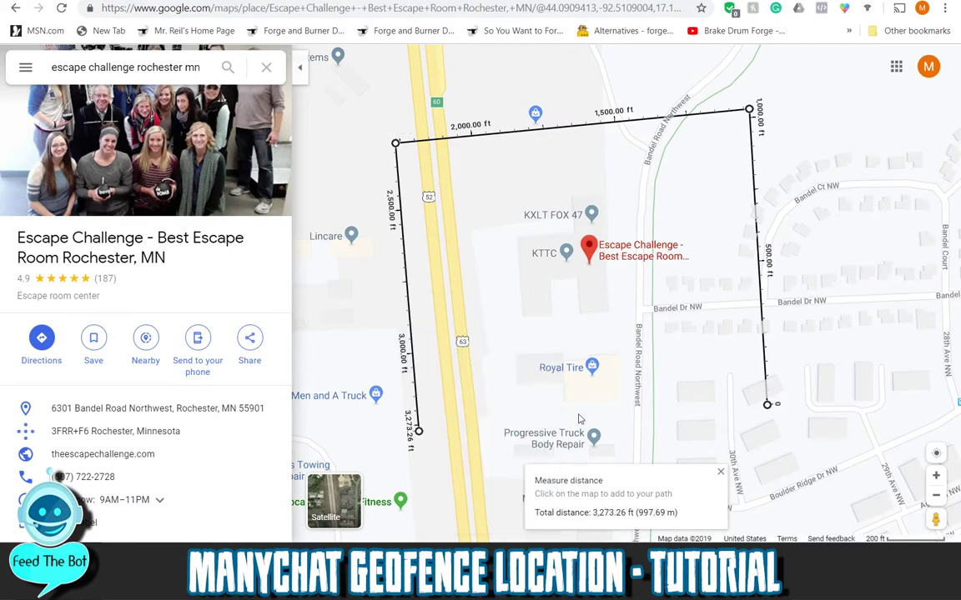
pyautogui.rightClick(761, 412)
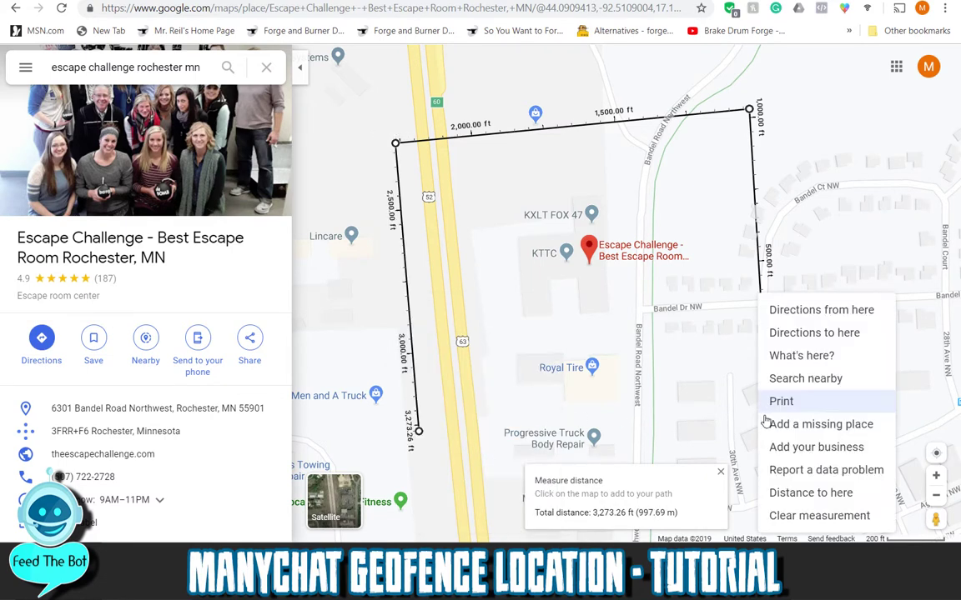
pyautogui.click(789, 491)
pyautogui.moveTo(761, 411); pyautogui.dragTo(768, 408)
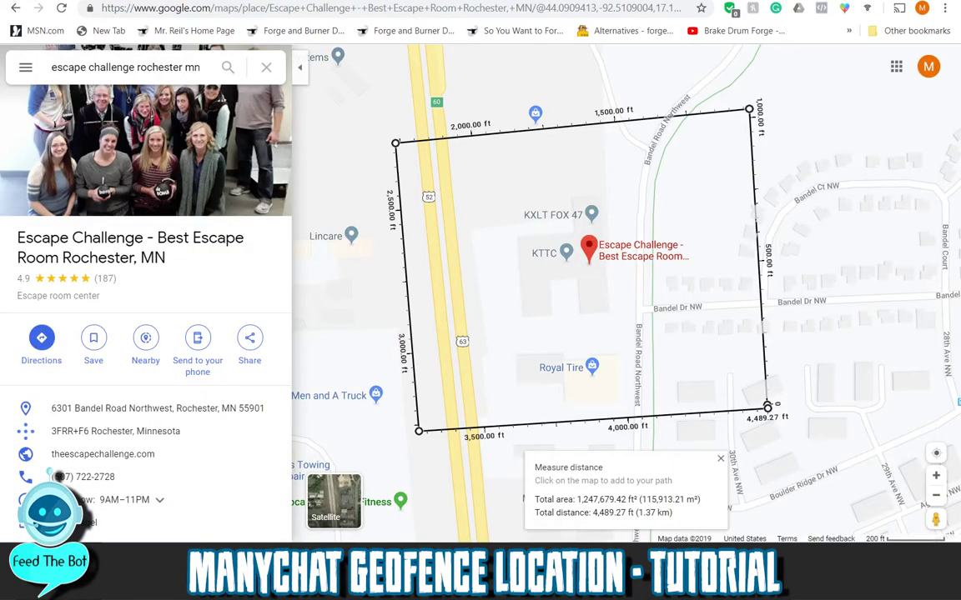
# Back in the ManyChat flow, examine the Condition's Yes branch to Treasure Hunt Welcome and its No branch to Send Message #4.
pyautogui.scroll(-2, 775, 213)
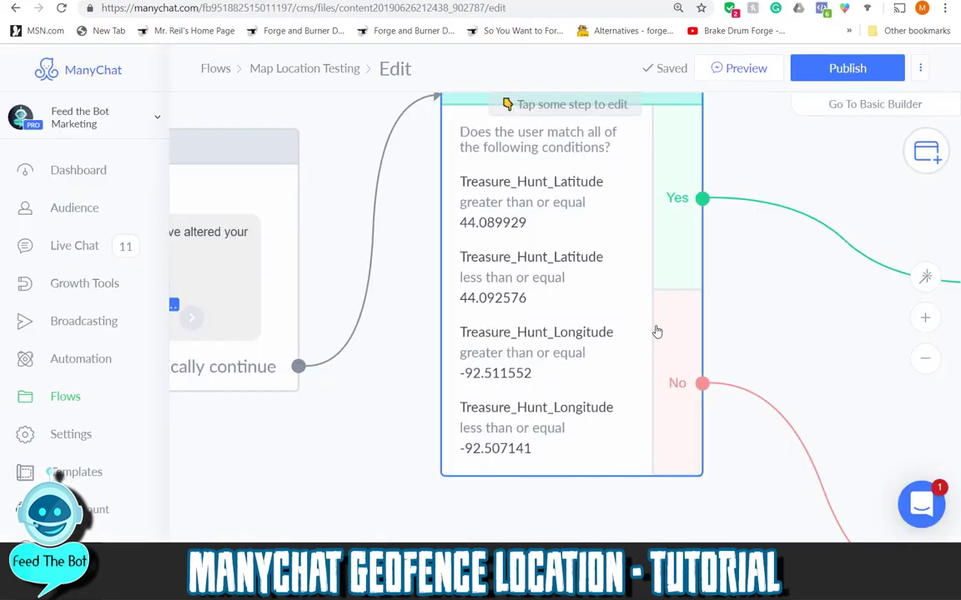
pyautogui.moveTo(815, 361); pyautogui.dragTo(523, 273)
pyautogui.scroll(-3, 523, 274)
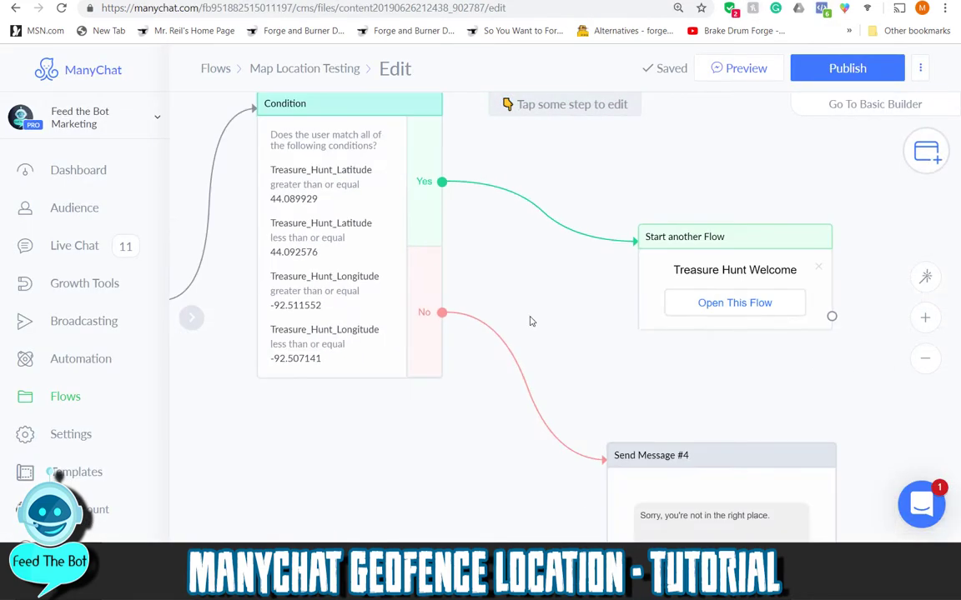
pyautogui.scroll(2, 520, 292)
pyautogui.scroll(-1, 521, 292)
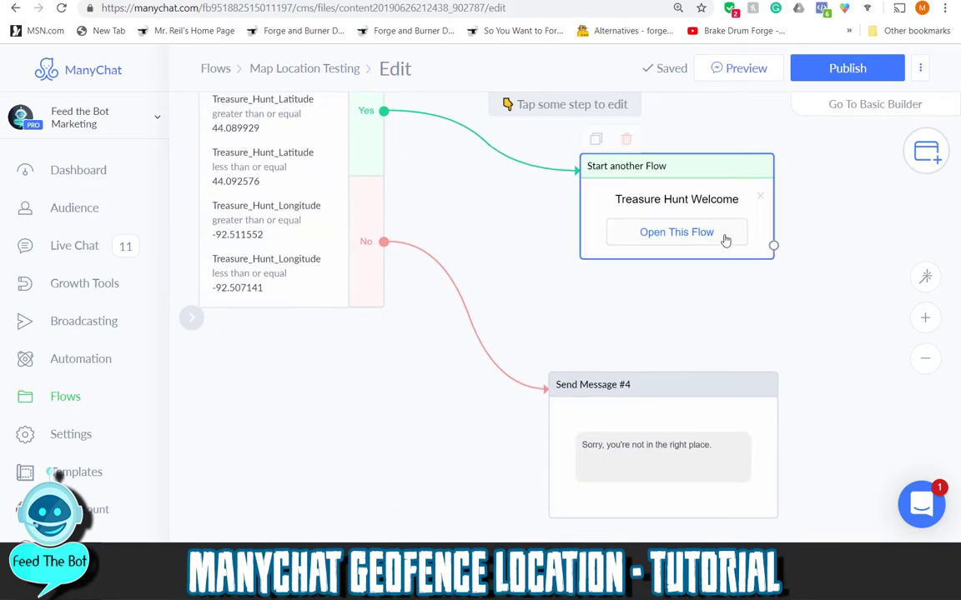
pyautogui.scroll(-2, 509, 254)
pyautogui.scroll(2, 384, 392)
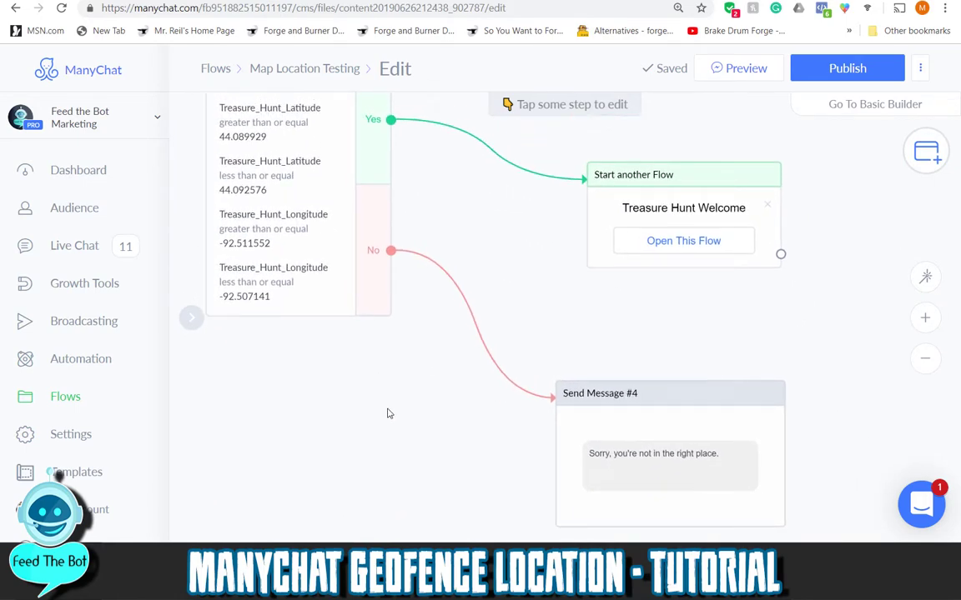
# Examine the No branch's Send Message #4, and read the latitude and longitude limits in the Condition.
pyautogui.scroll(-1, 413, 359)
pyautogui.scroll(-3, 425, 371)
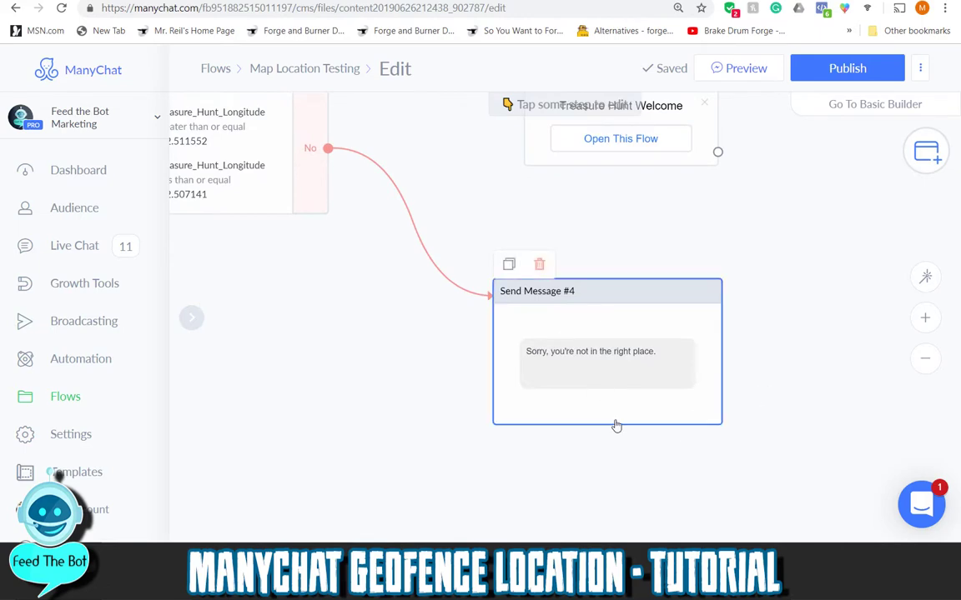
pyautogui.scroll(3, 394, 331)
pyautogui.hscroll(-3, 395, 332)
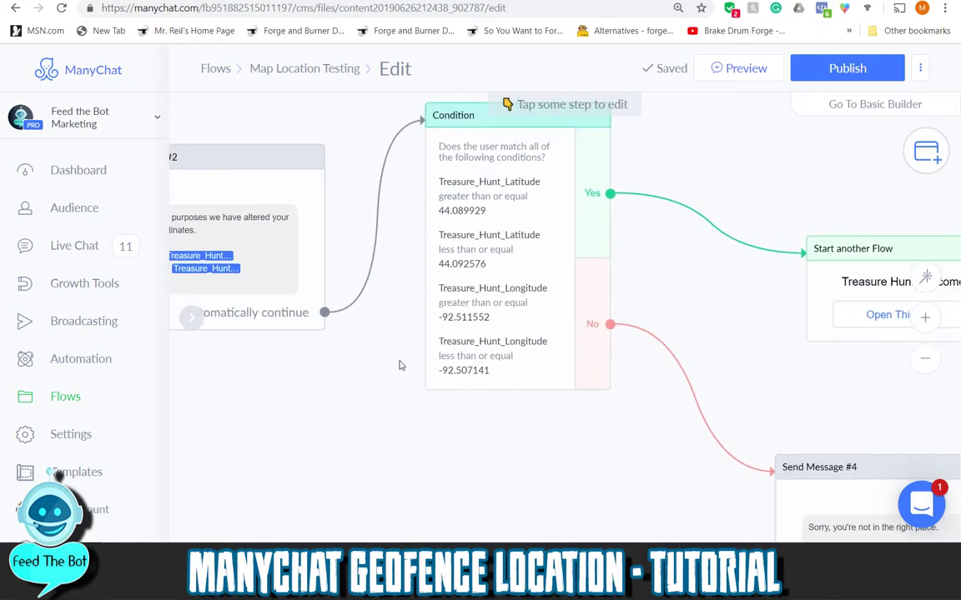
pyautogui.moveTo(689, 164); pyautogui.dragTo(650, 174)
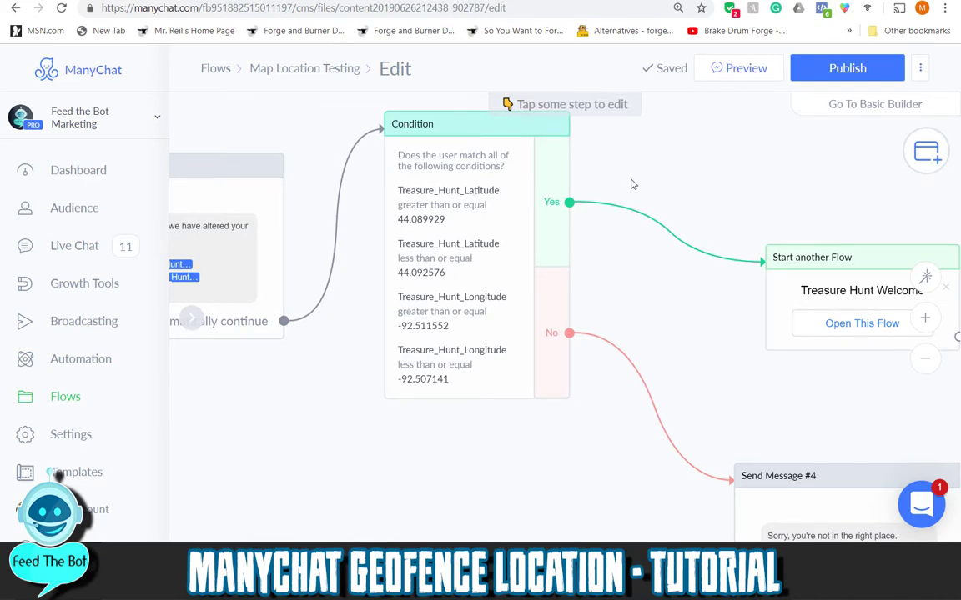
pyautogui.scroll(3, 633, 184)
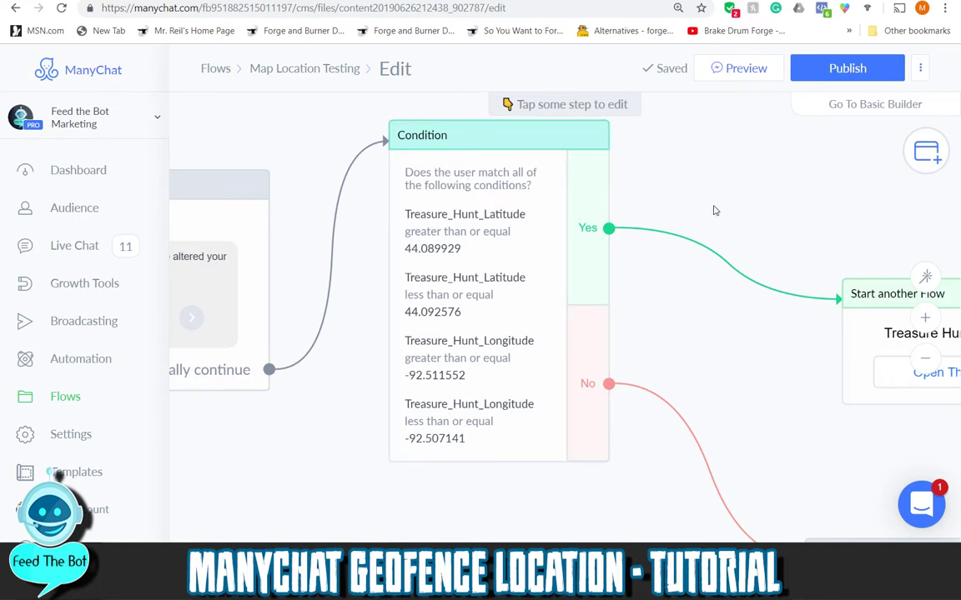
pyautogui.moveTo(713, 211); pyautogui.dragTo(683, 188)
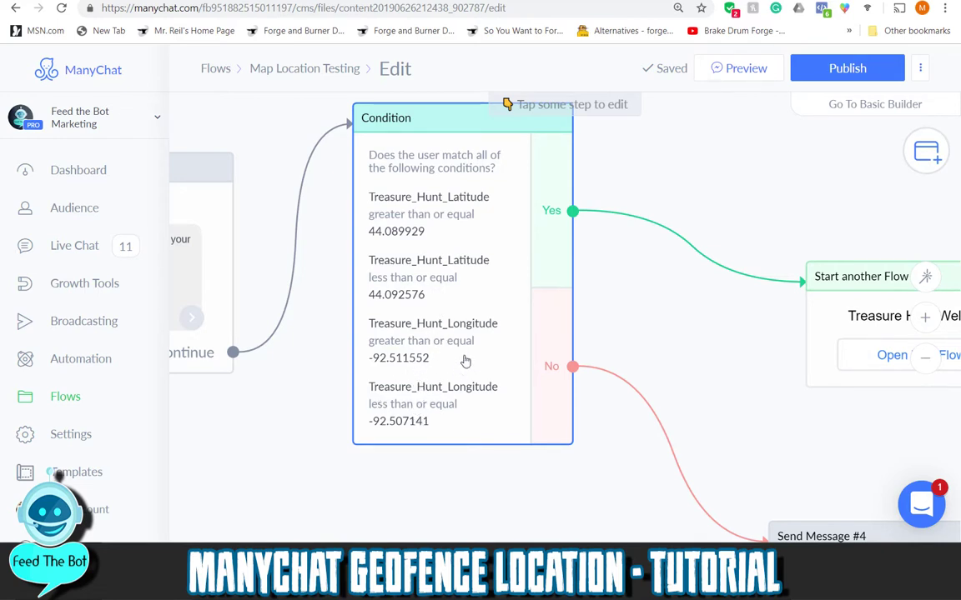
# Review how Send Message #2 feeds the Condition and how it branches to Treasure Hunt Welcome or Send Message #4.
pyautogui.click(637, 318)
pyautogui.scroll(-2, 637, 318)
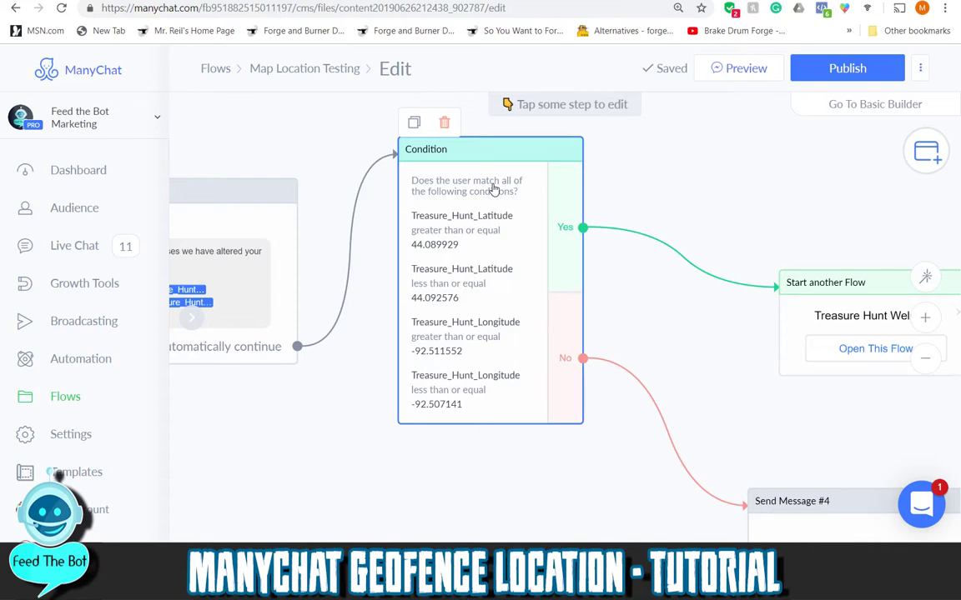
pyautogui.scroll(-2, 647, 297)
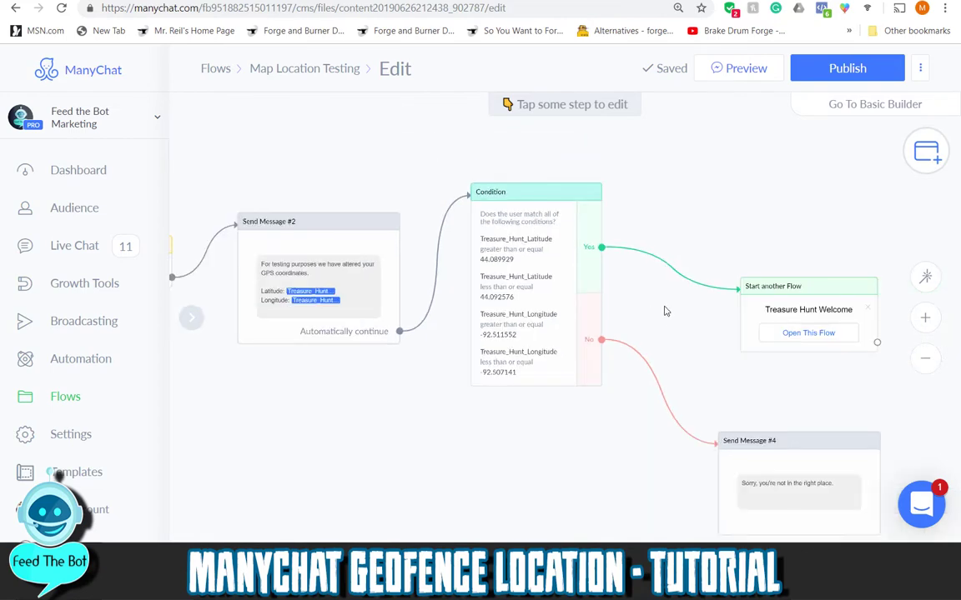
pyautogui.moveTo(681, 327); pyautogui.dragTo(558, 320)
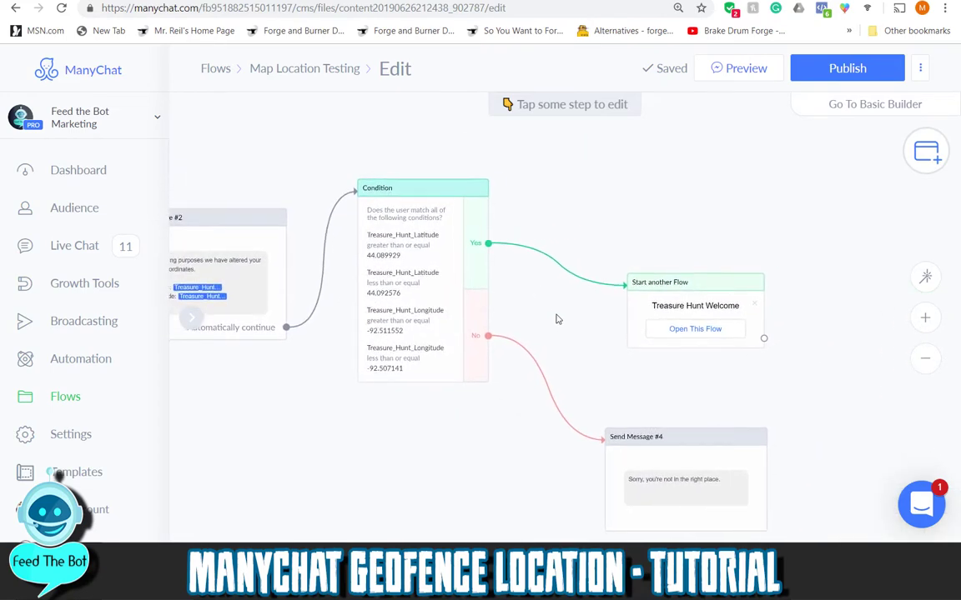
pyautogui.moveTo(566, 179); pyautogui.dragTo(617, 205)
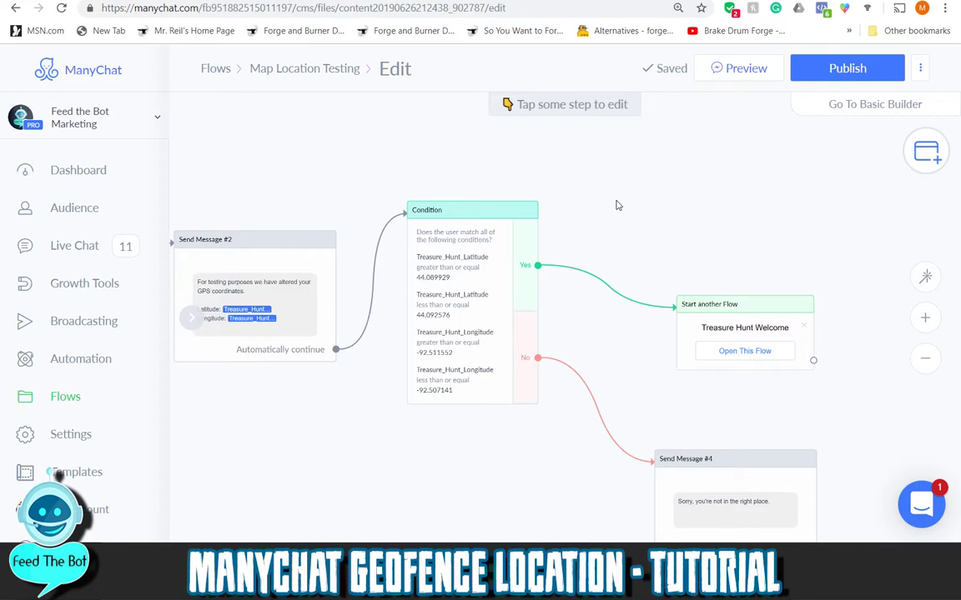
pyautogui.scroll(3, 440, 231)
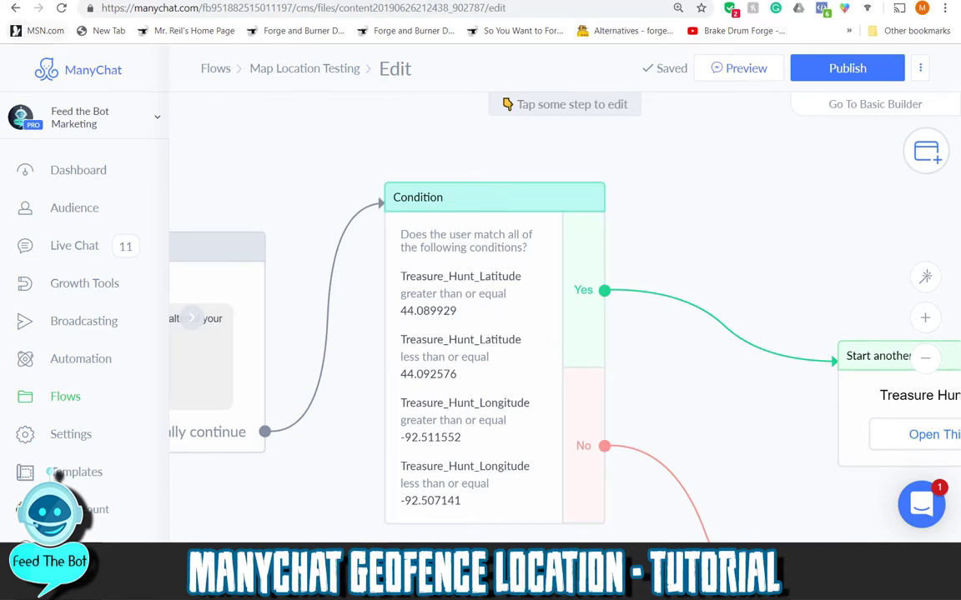
# Switch to Google Maps and extend the measured path from the enclosed area's southeast corner to two points east of it.
pyautogui.hotkey('ctrl', 'Tab')
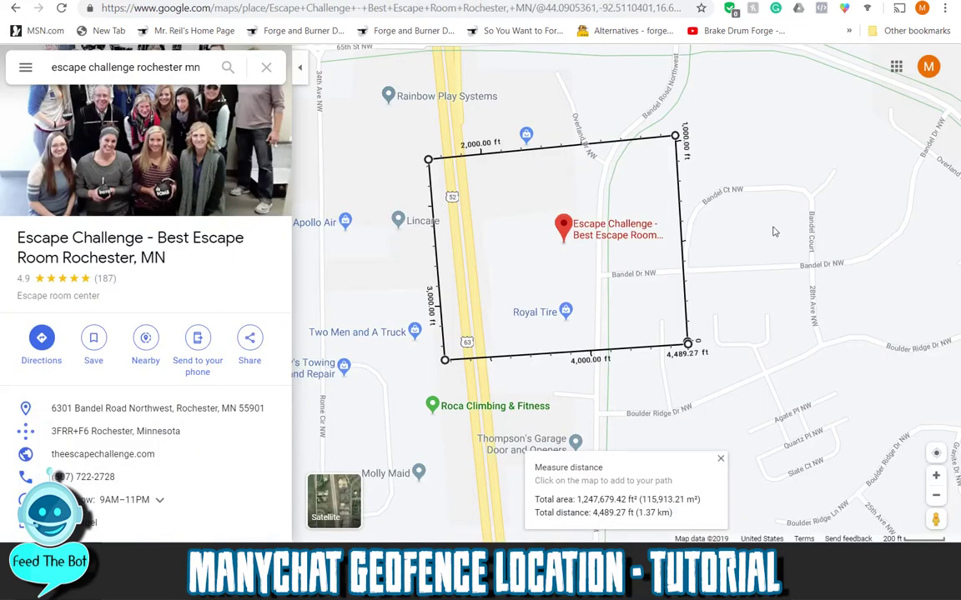
pyautogui.click(841, 210)
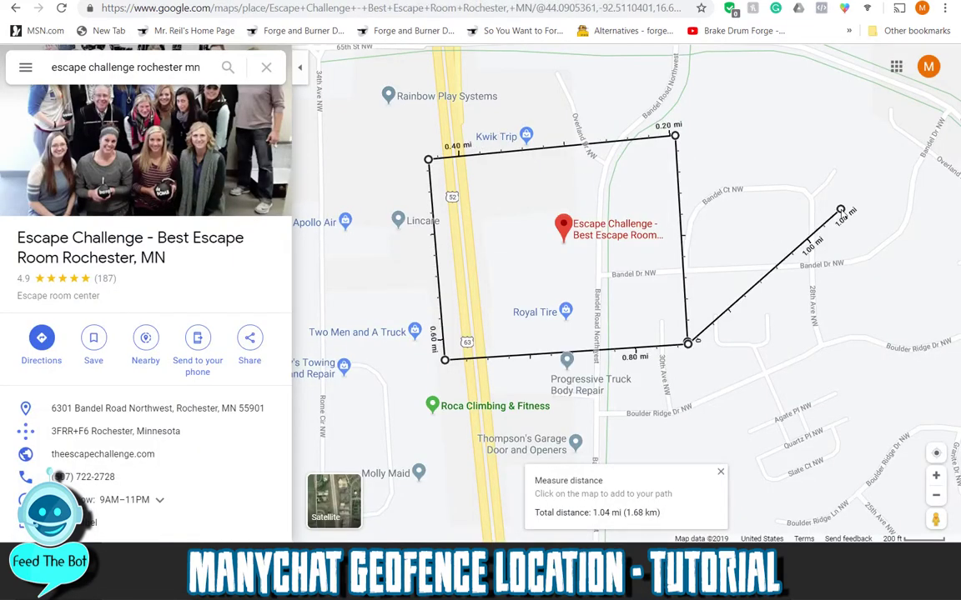
pyautogui.click(846, 281)
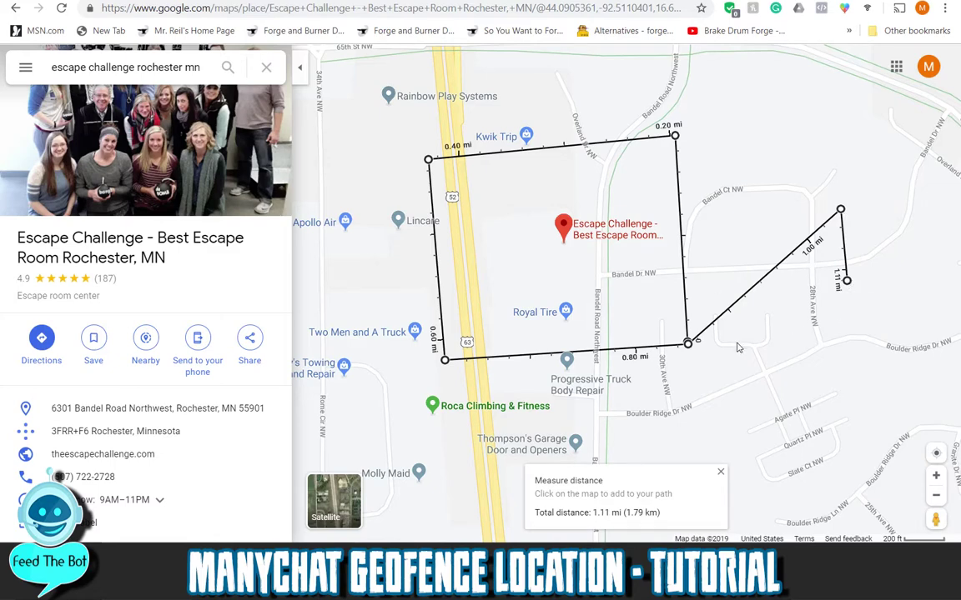
pyautogui.scroll(-1, 737, 348)
pyautogui.moveTo(738, 348); pyautogui.dragTo(587, 345)
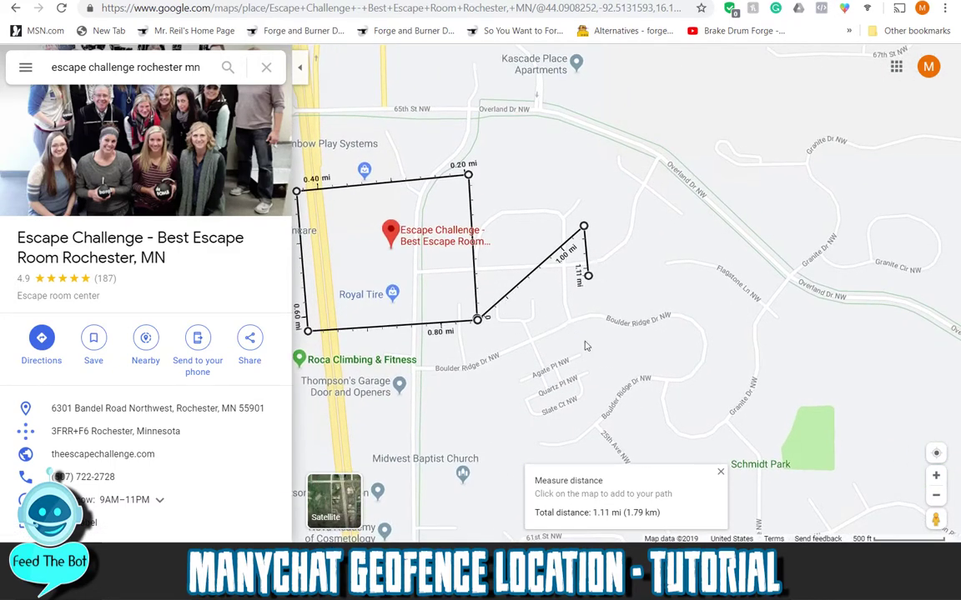